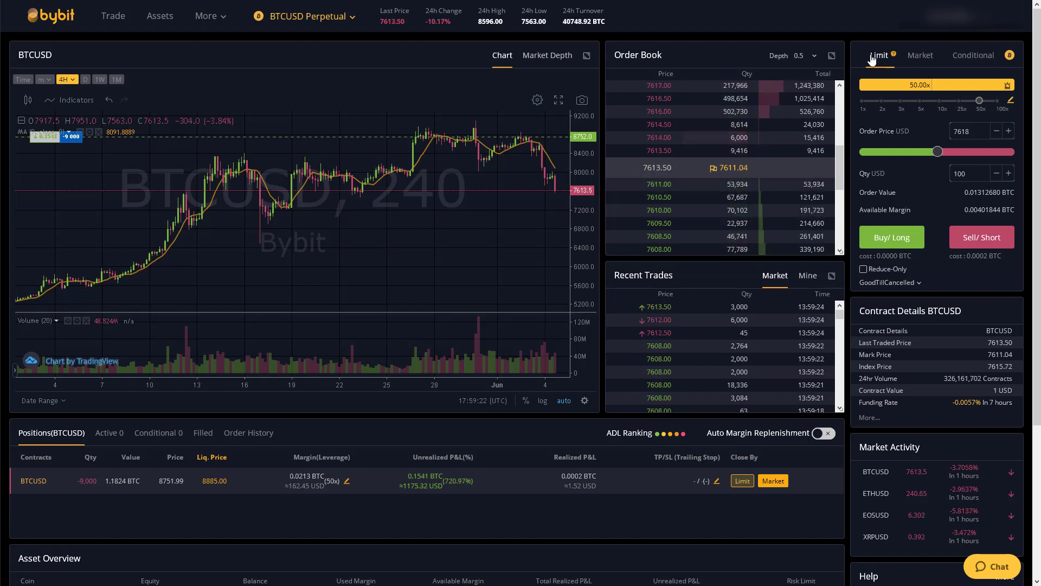
Set the limit order price to 7620 for 100 contracts.
click(351, 28)
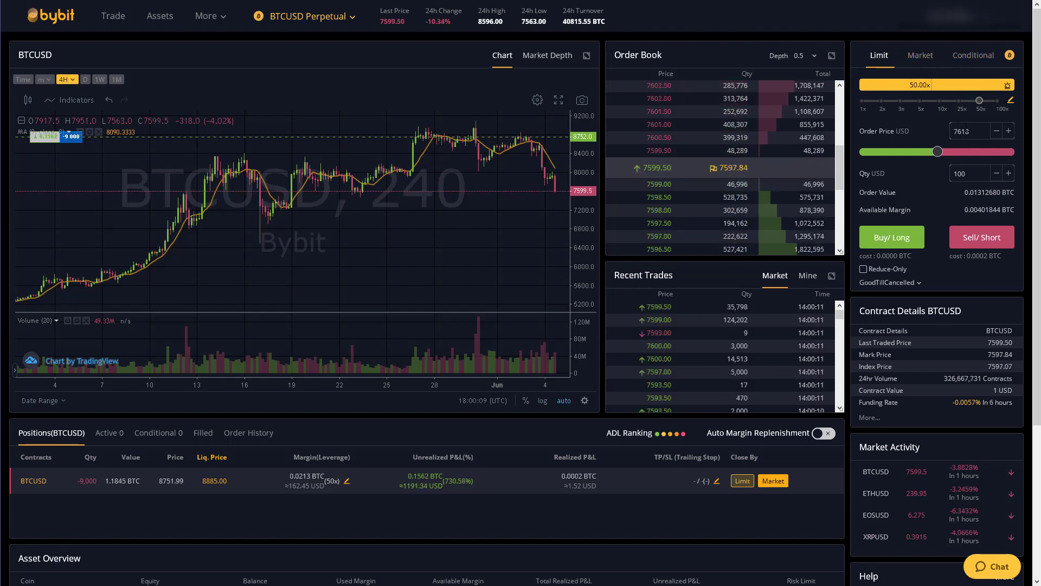
double_click(964, 131)
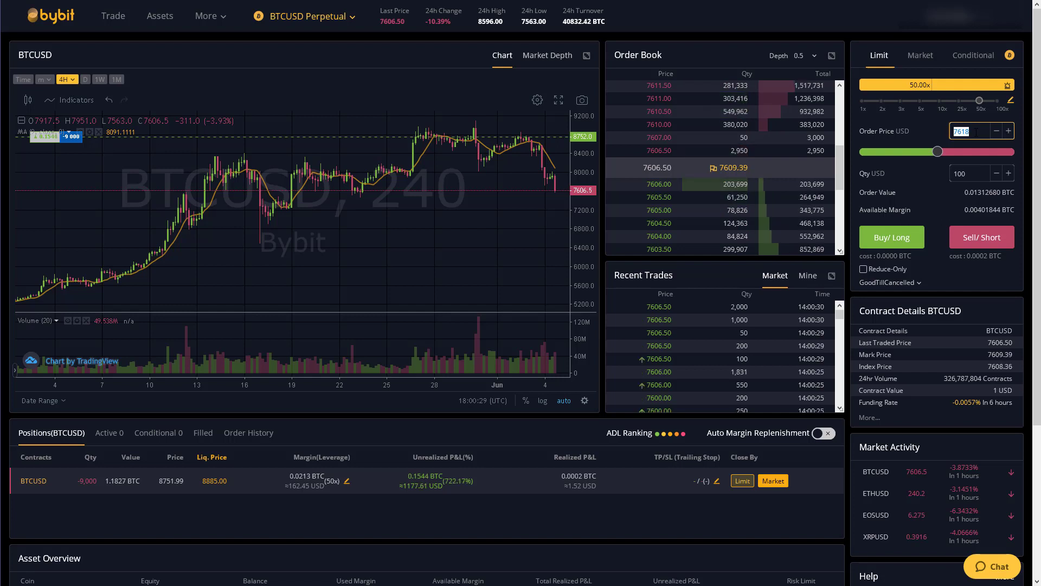
text(76)
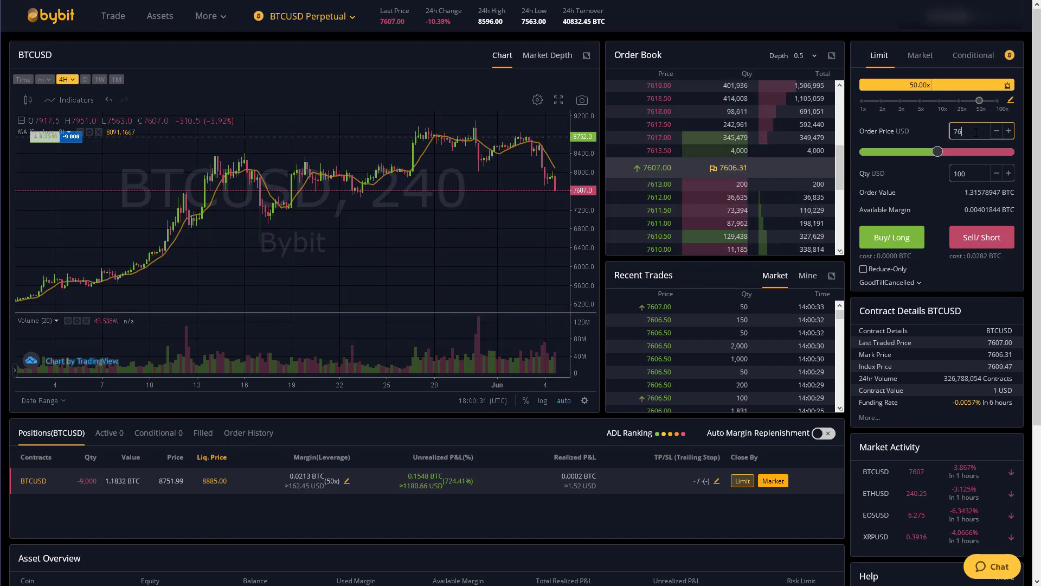
text(20)
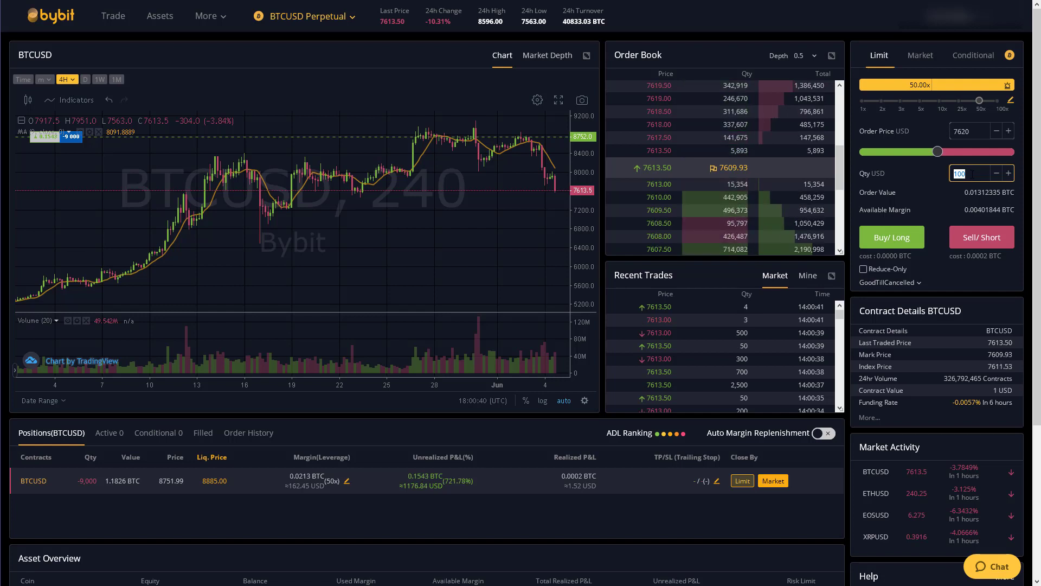
click(971, 173)
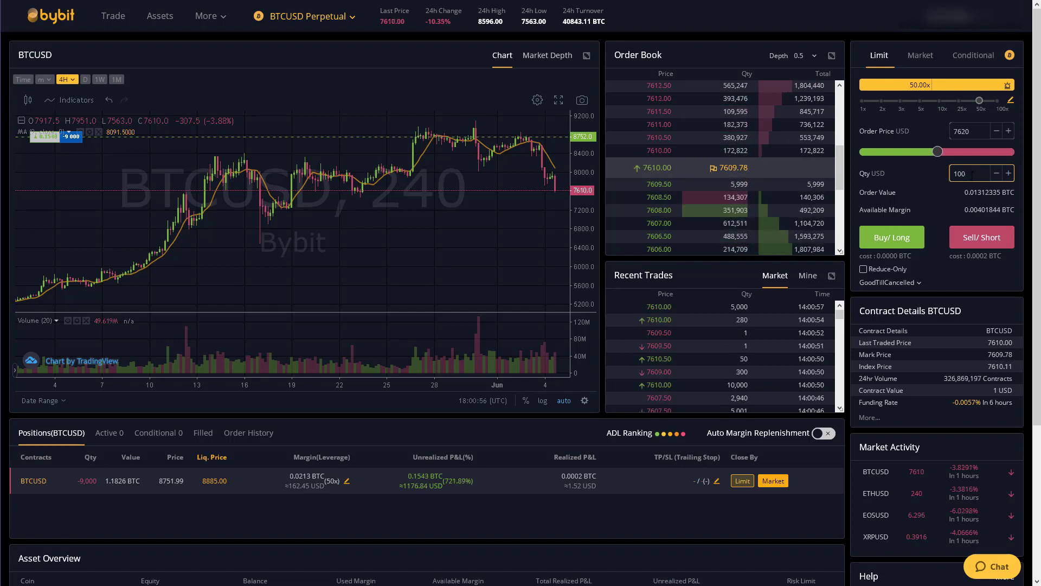
click(979, 132)
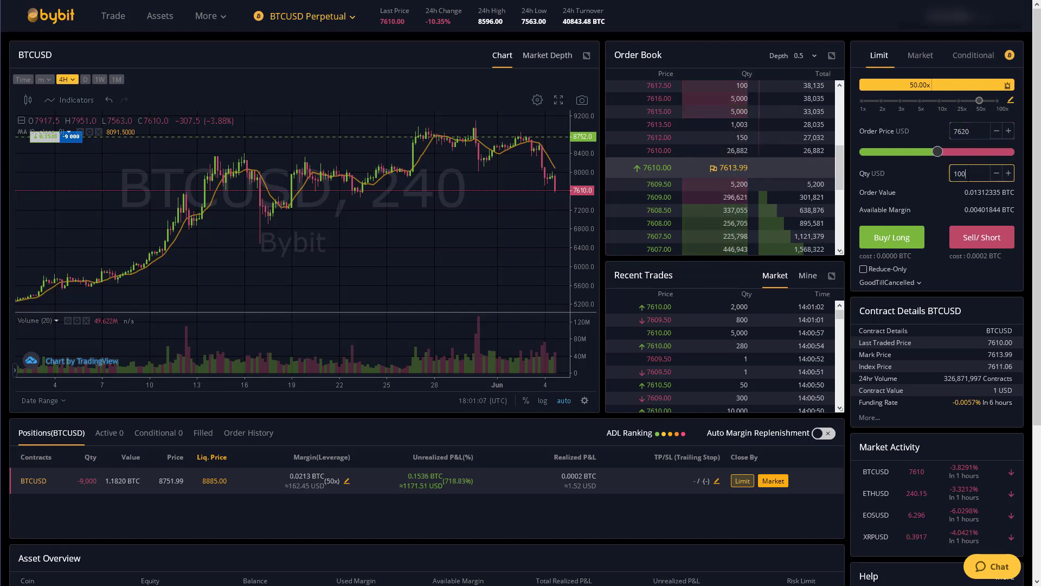
Review the 7620 limit buy in Order Details and cancel it without placing it.
click(890, 246)
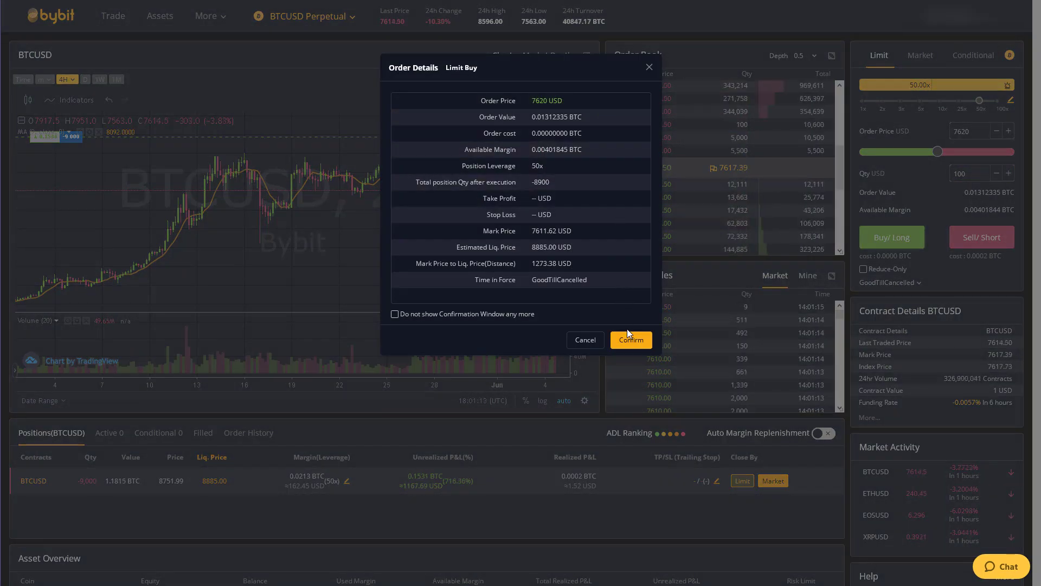
click(589, 340)
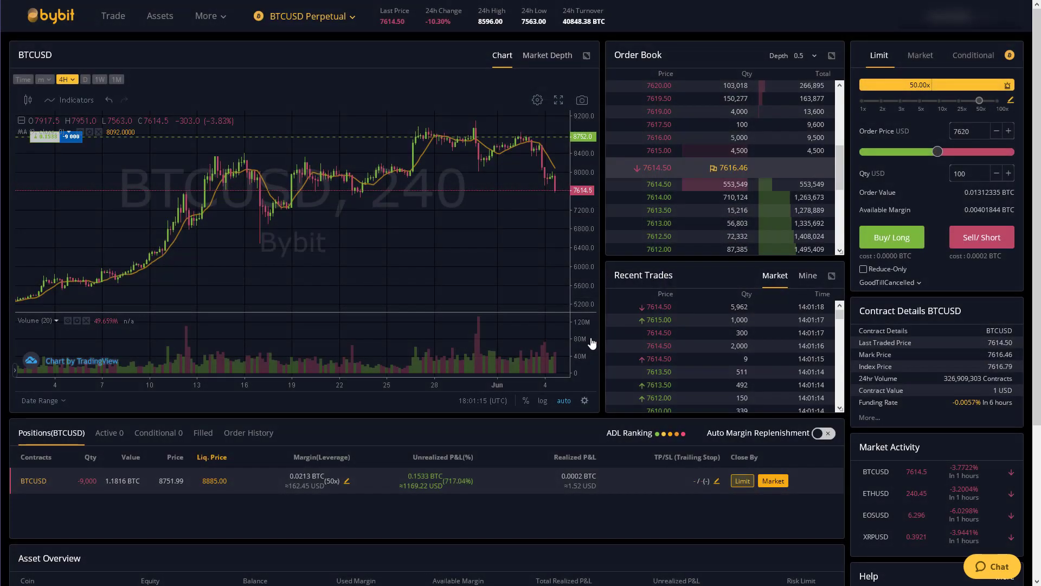
click(978, 132)
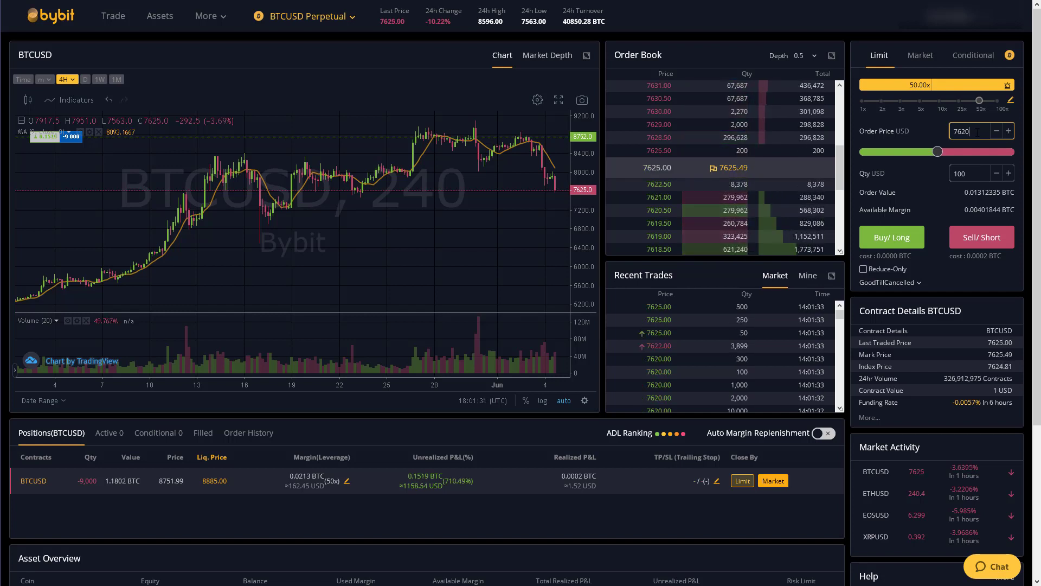
click(954, 173)
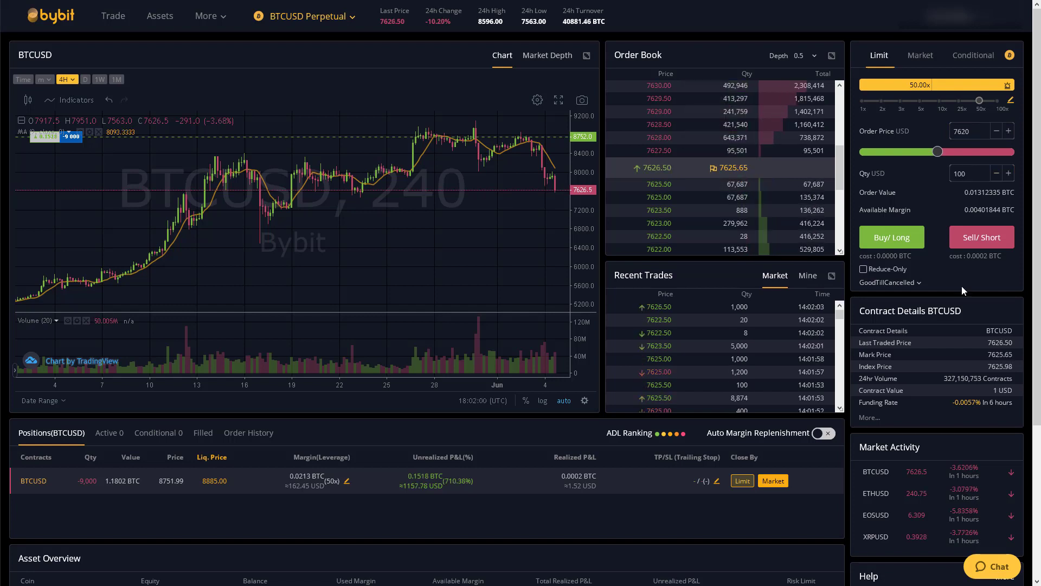
double_click(971, 131)
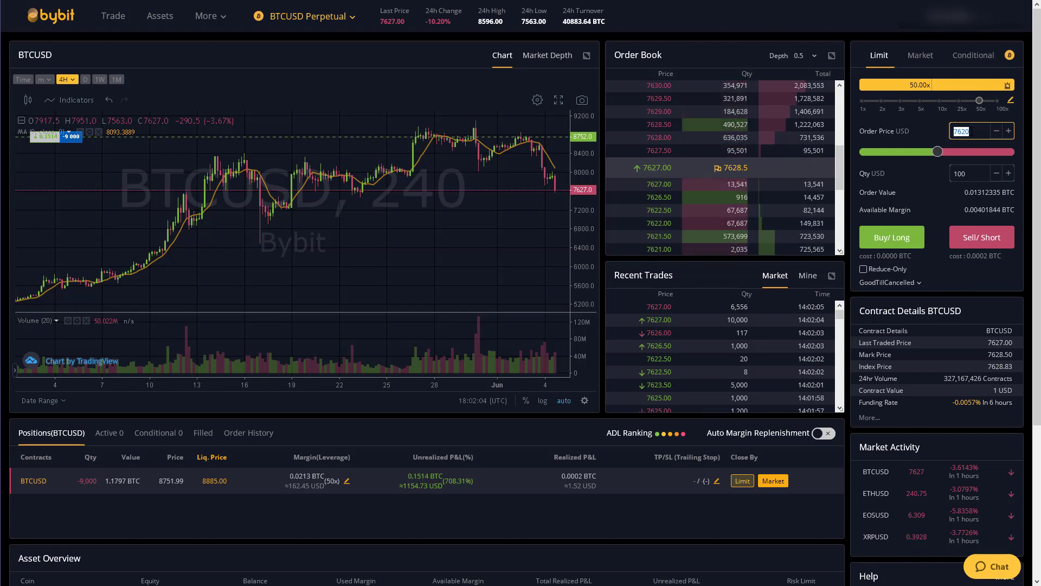
double_click(667, 168)
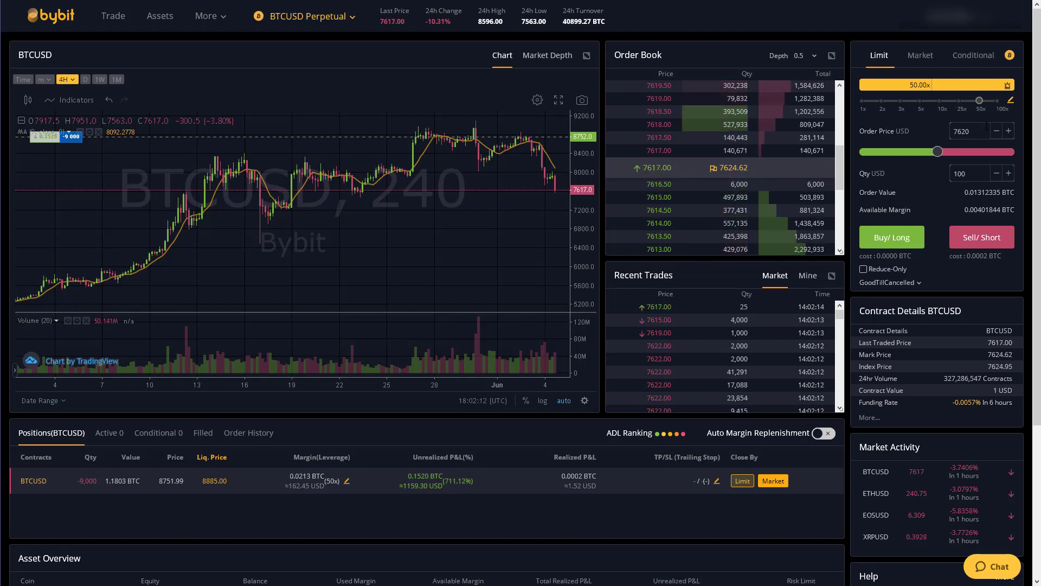
double_click(962, 131)
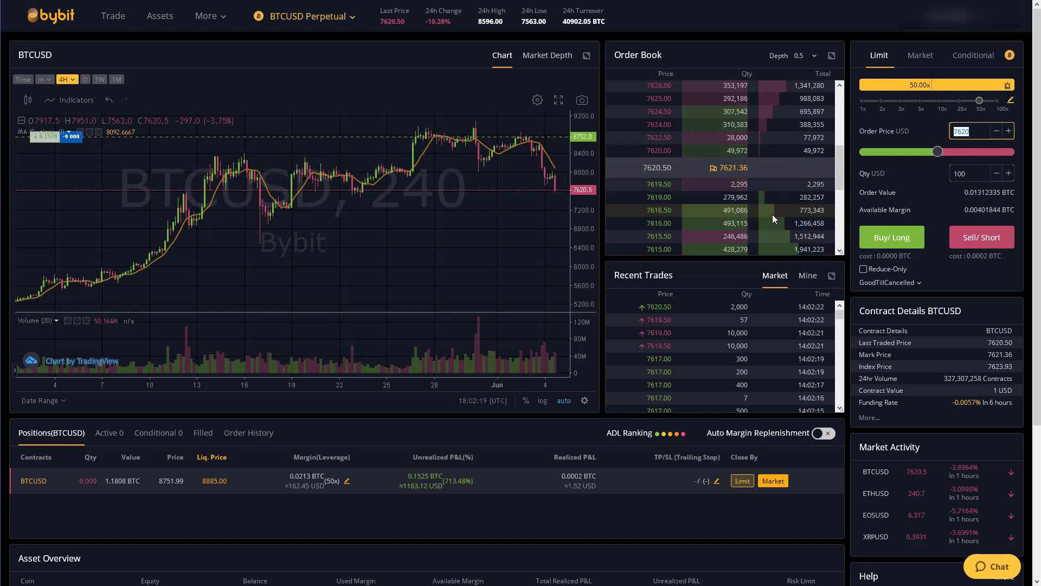
double_click(974, 176)
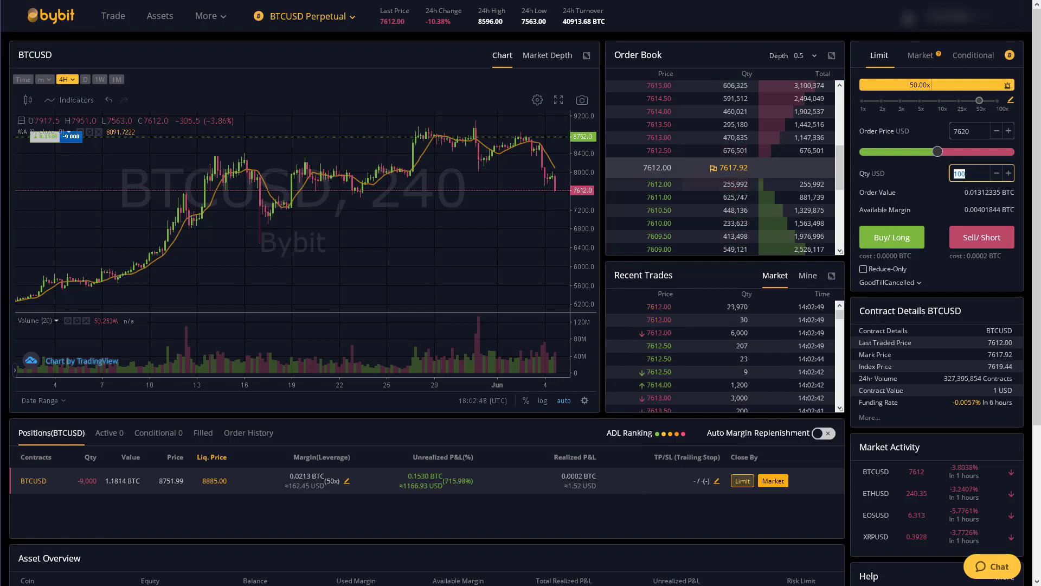
Switch to a BTCUSD market order and enter 5900 USD as the quantity.
click(918, 64)
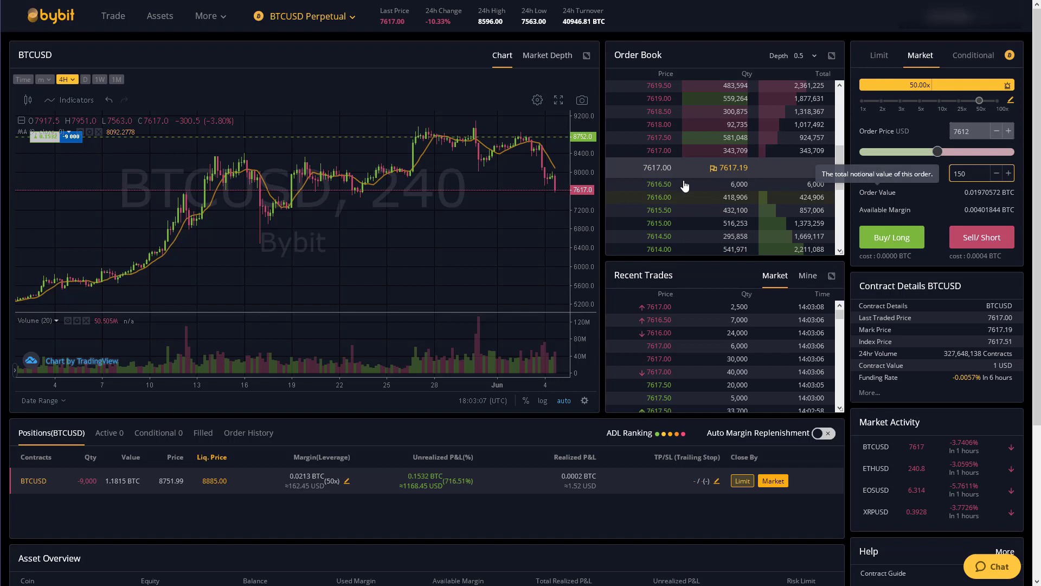
drag(644, 168, 672, 171)
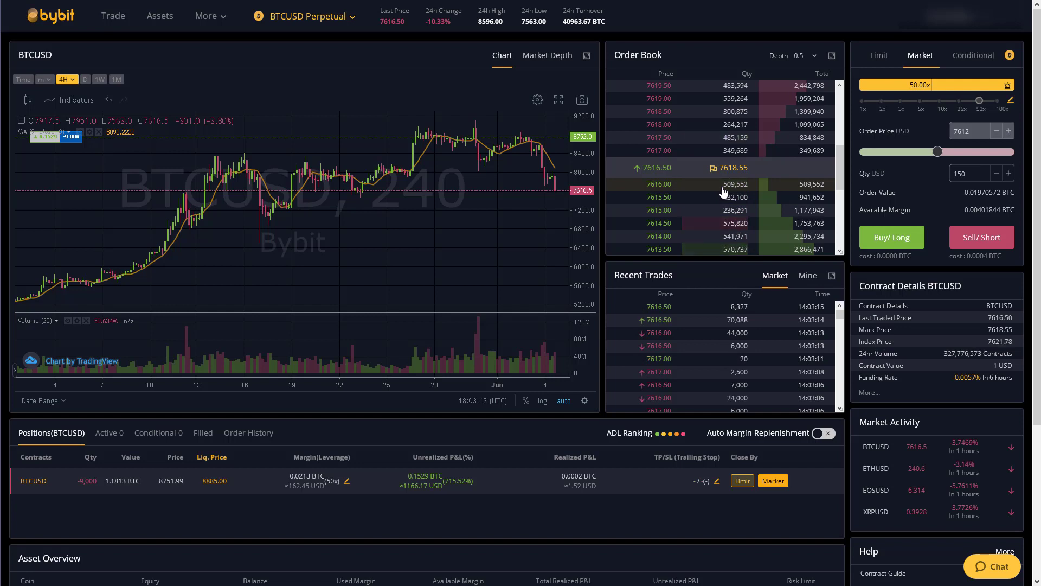
double_click(750, 185)
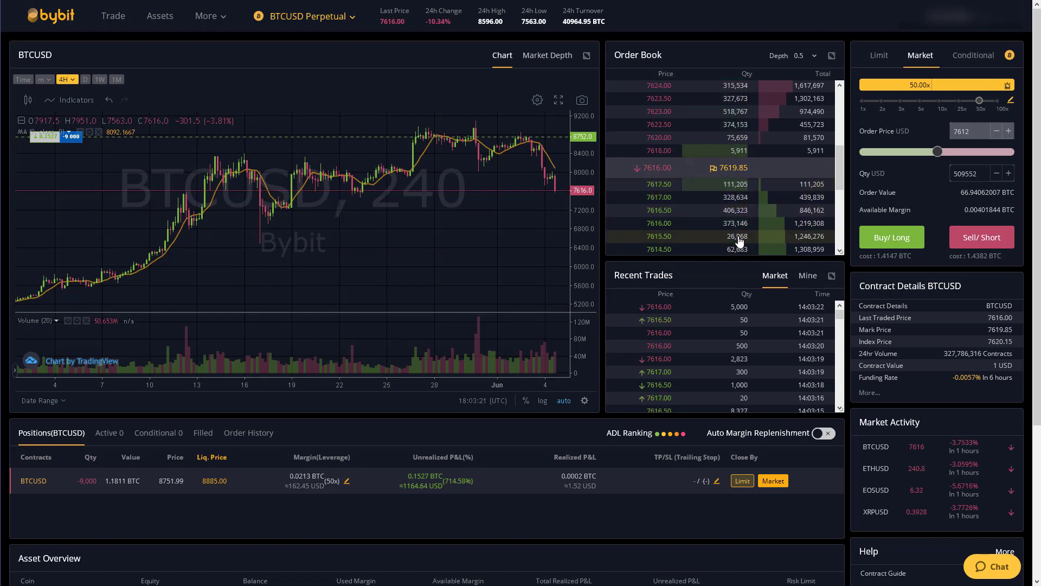
double_click(977, 174)
text(5900)
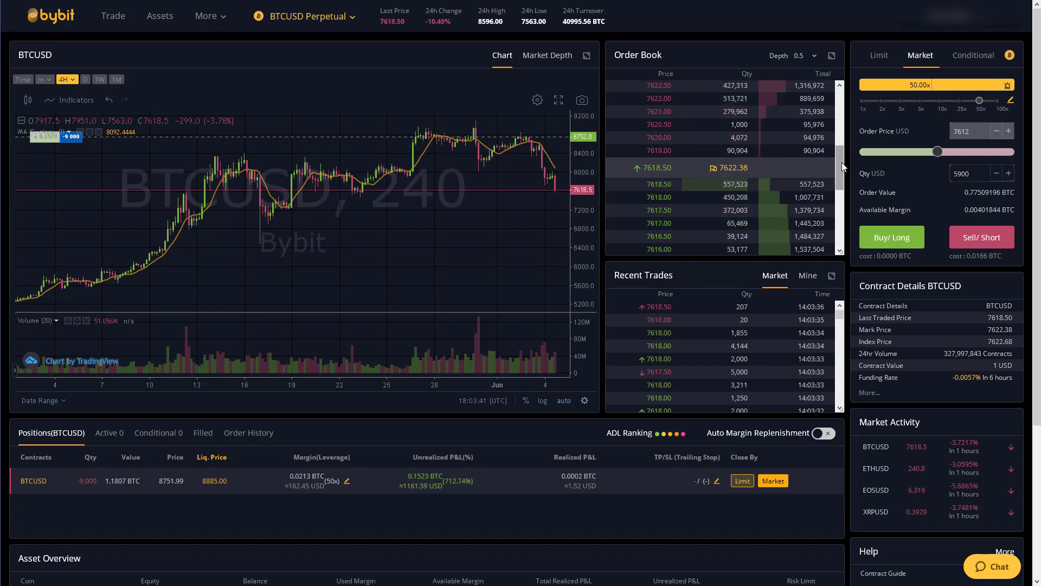
drag(840, 169, 839, 162)
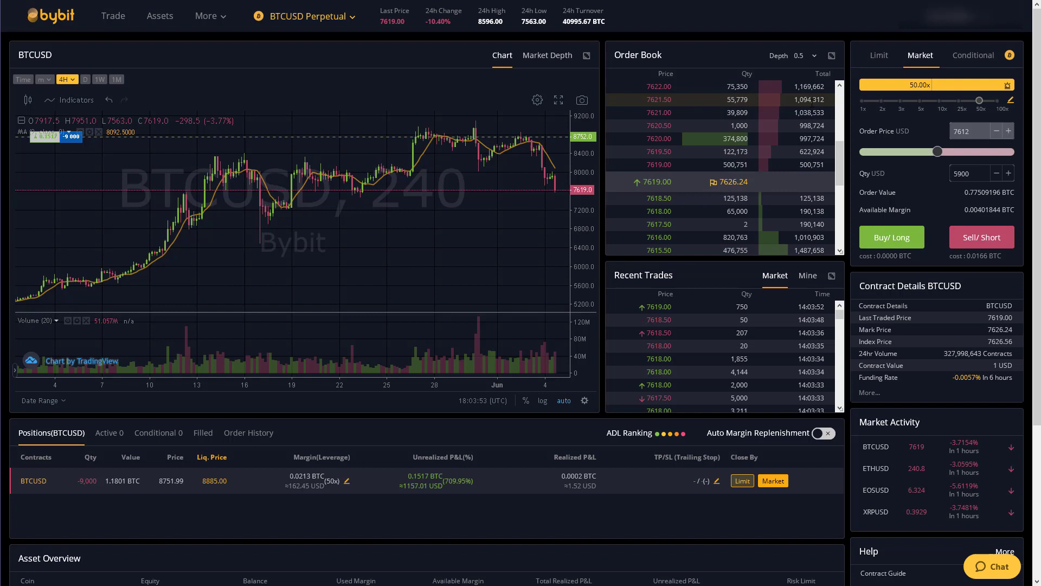
click(973, 173)
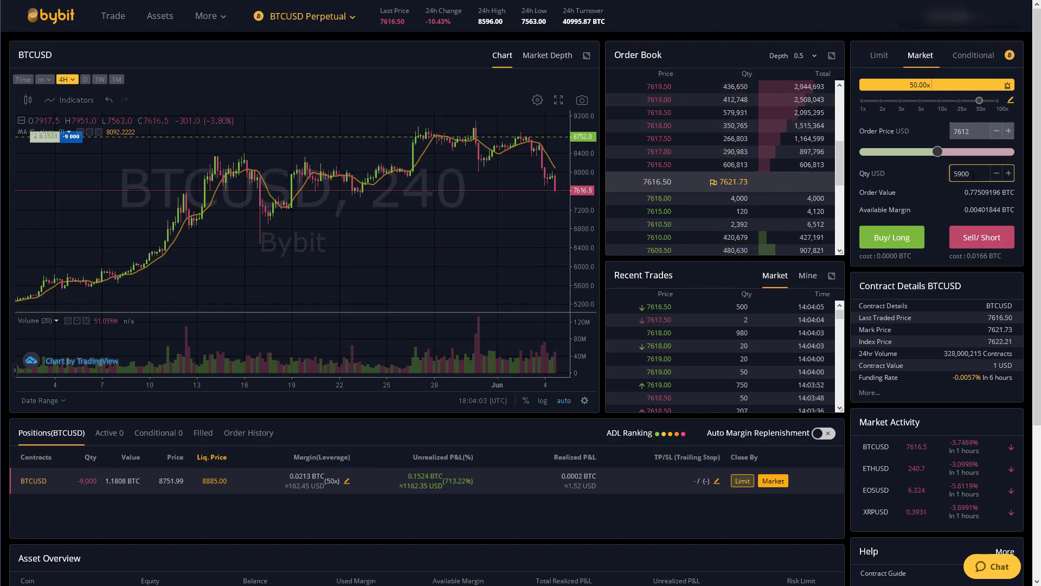
double_click(973, 174)
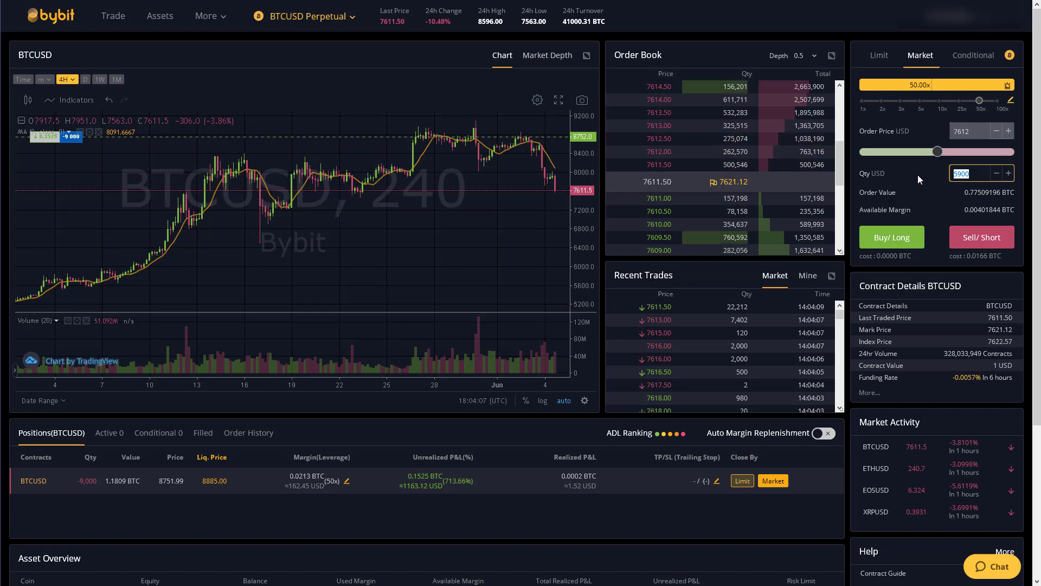
Switch to a conditional order, keep it as Limit, and set the trigger price to 8001.
click(970, 58)
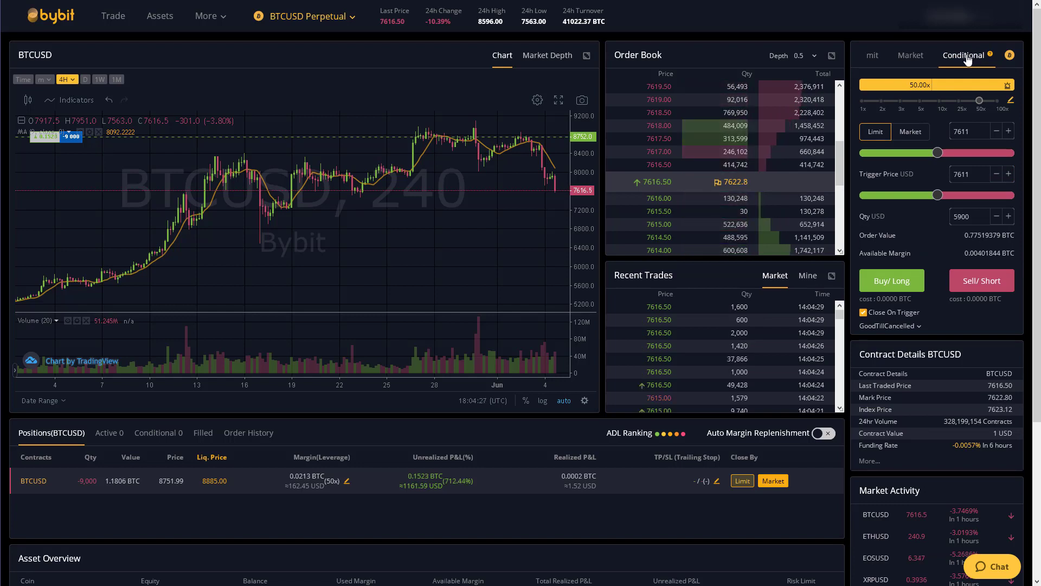
double_click(975, 175)
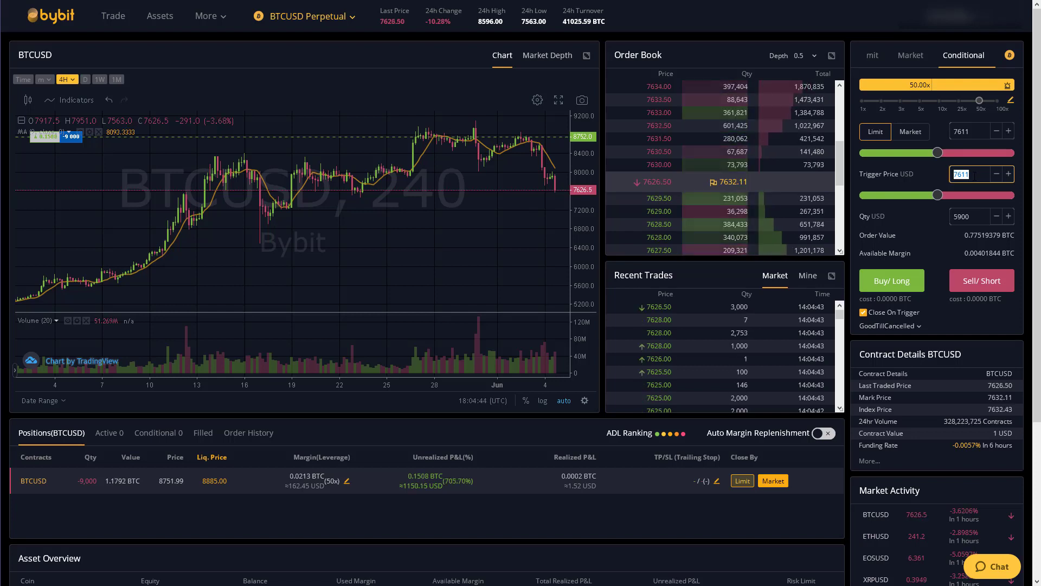
click(905, 132)
click(885, 134)
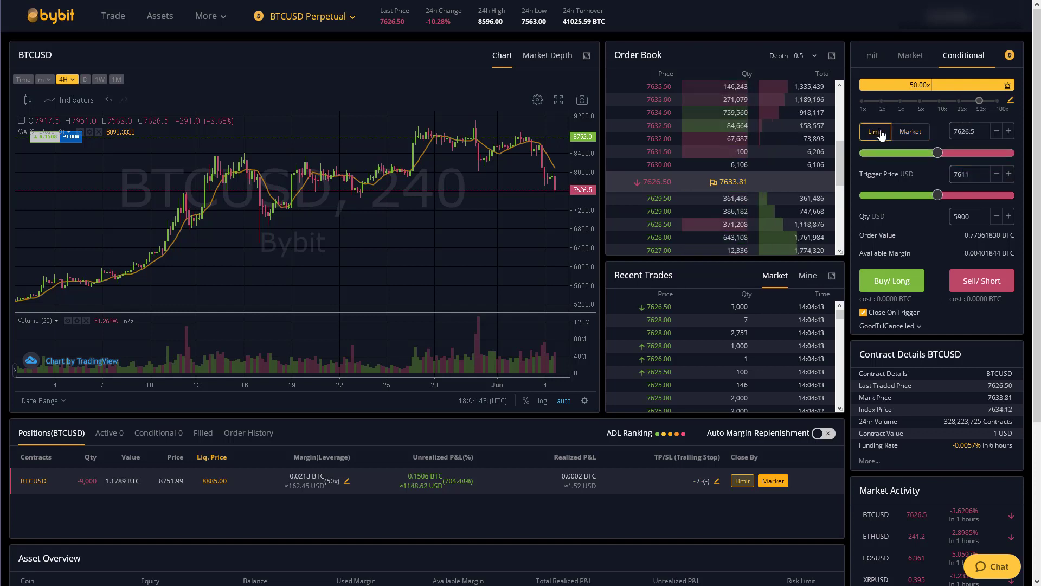
click(978, 176)
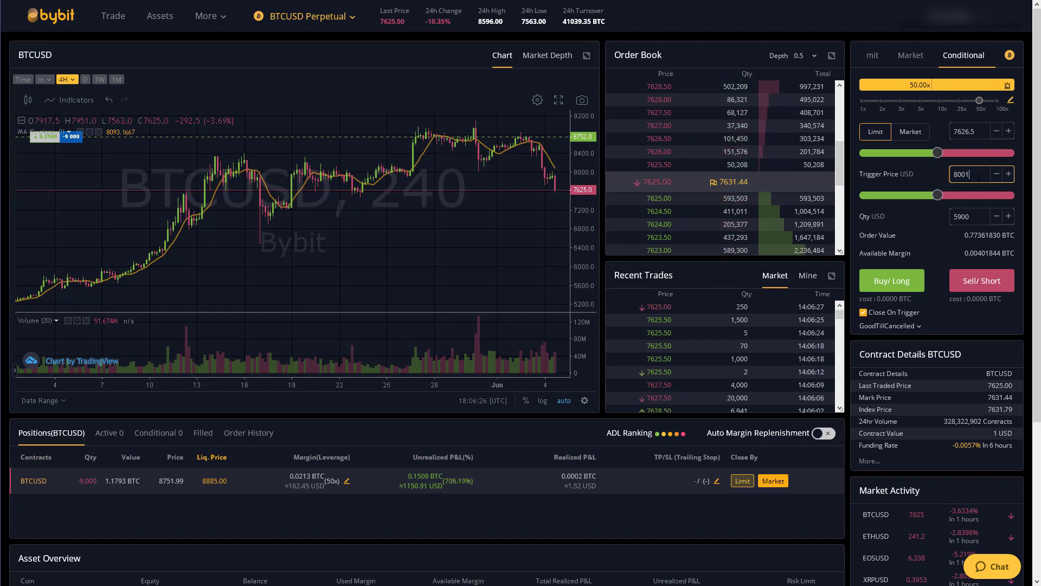
Set the conditional order price to 8050, keep trigger 8001, and move to quantity 9000.
double_click(977, 132)
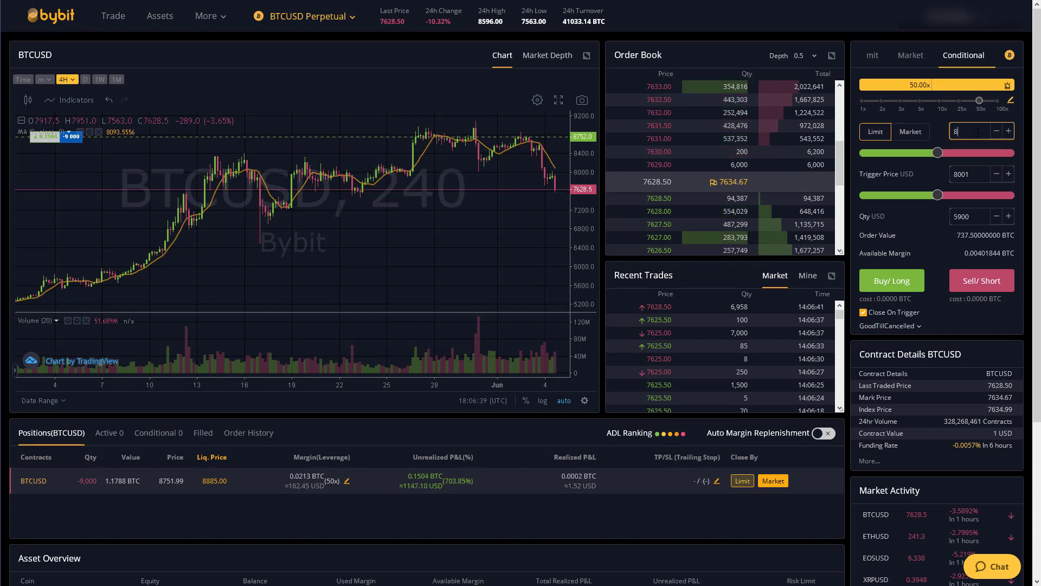
text(8050)
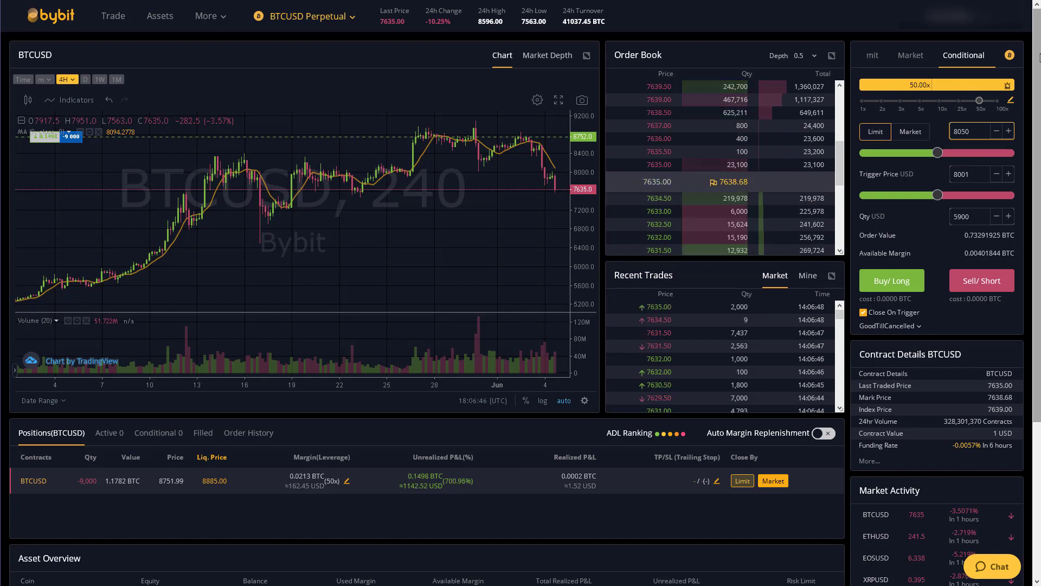
double_click(978, 132)
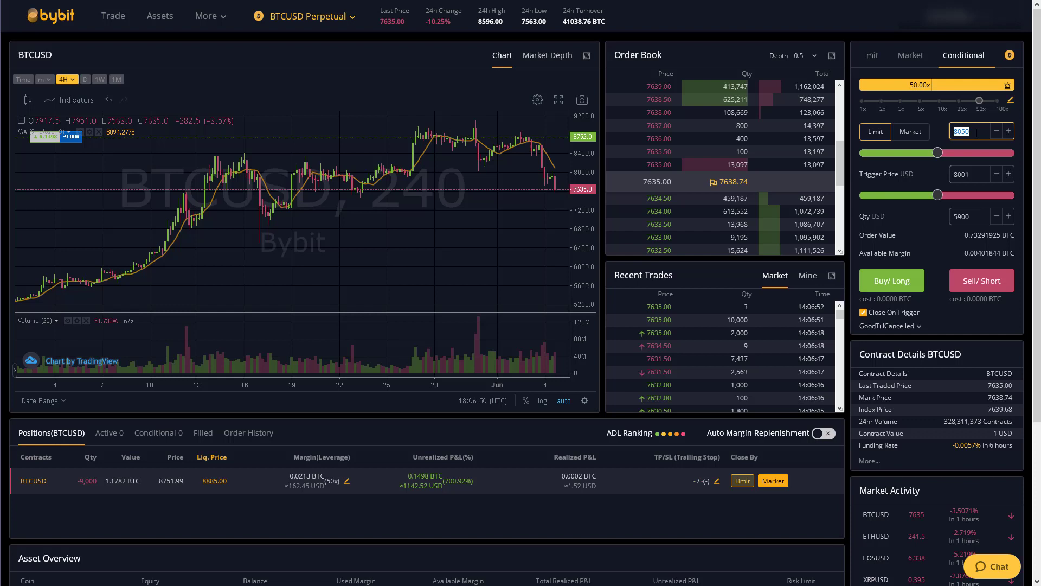
click(978, 132)
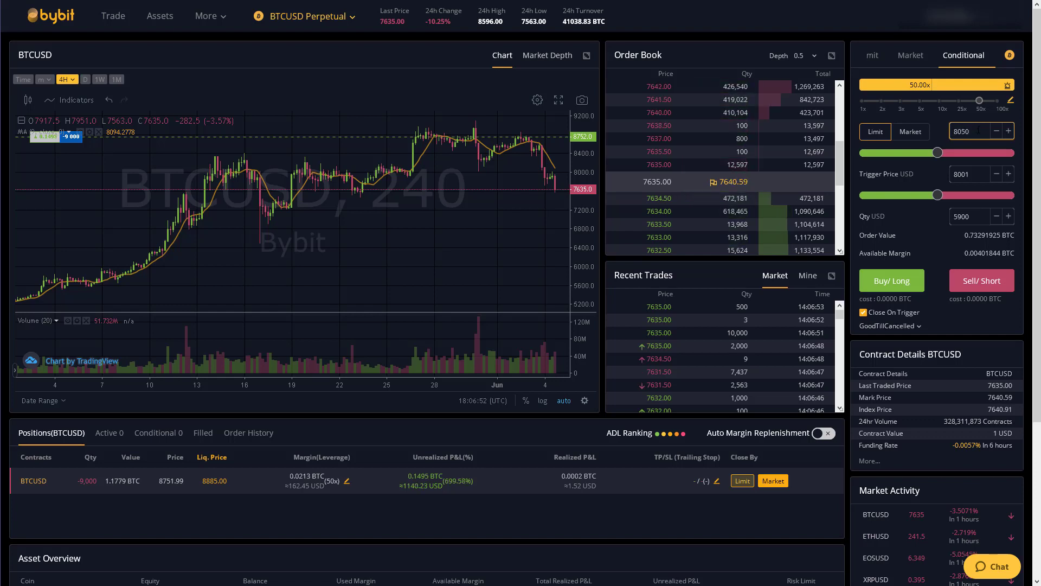
click(978, 175)
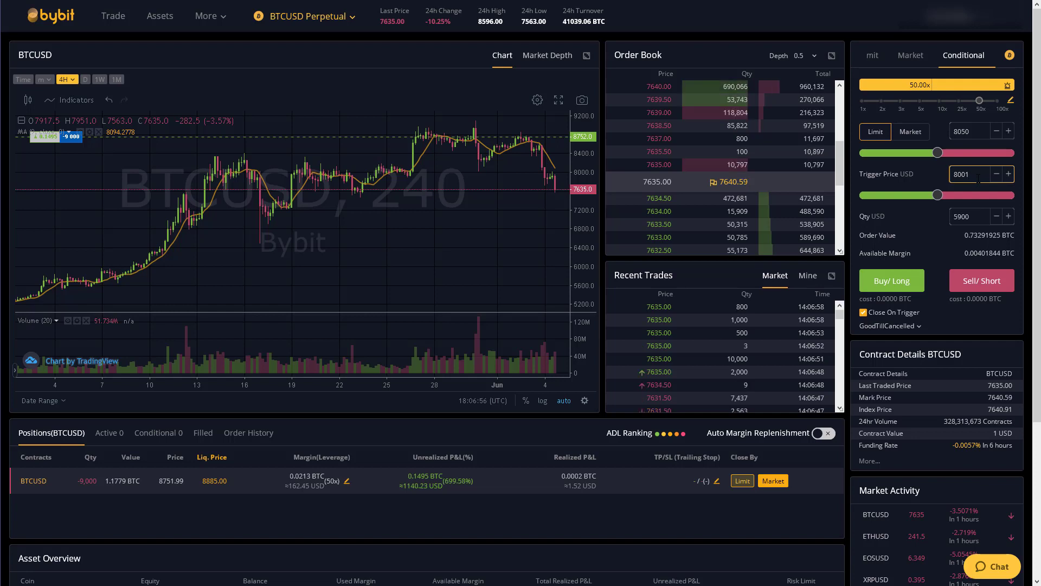
key(Tab)
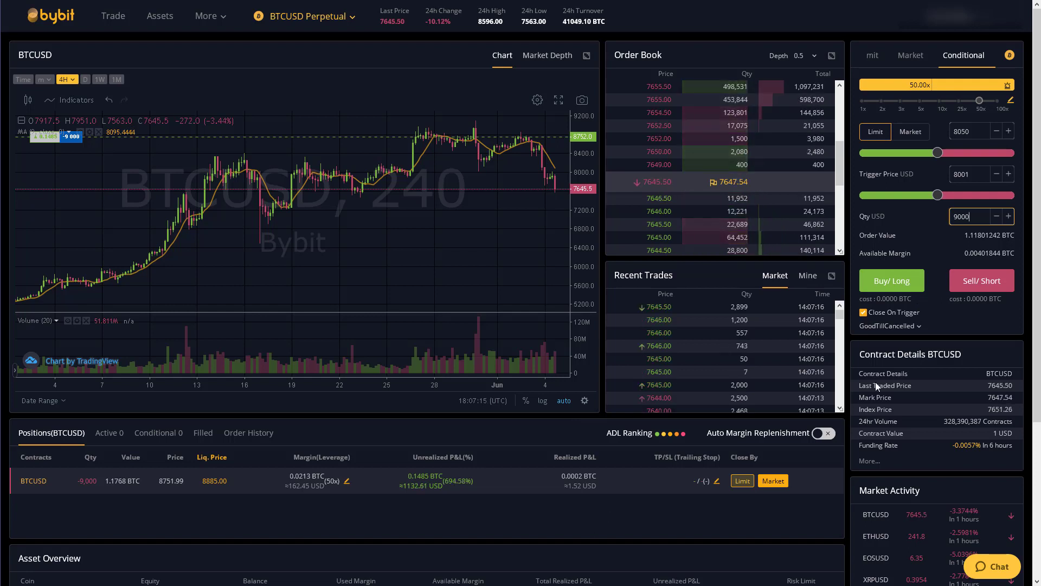
mouse_move(890, 319)
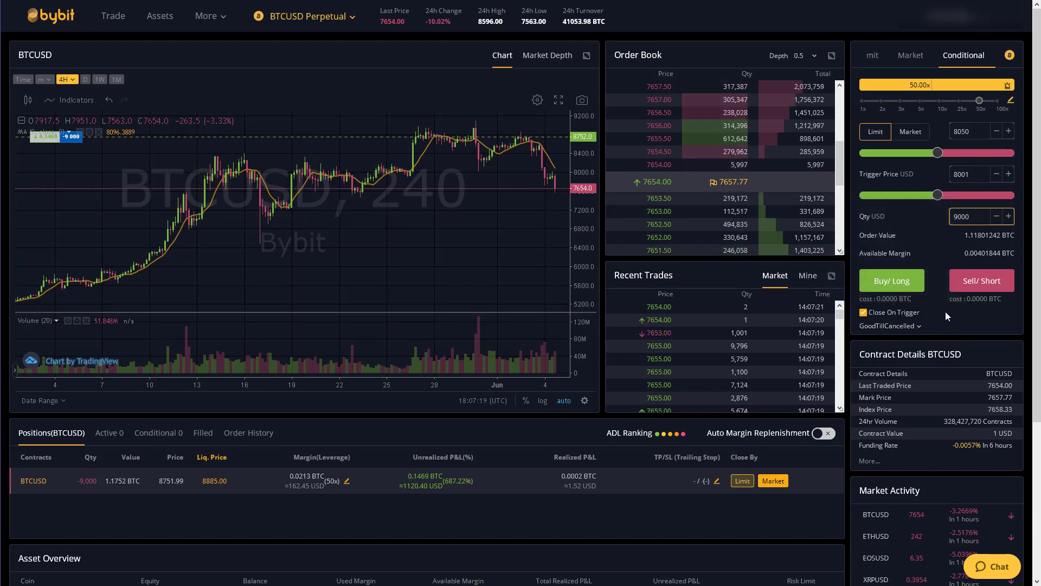
Confirm the 9,000-contract conditional buy at 8050 and view it in the conditional orders list.
click(890, 282)
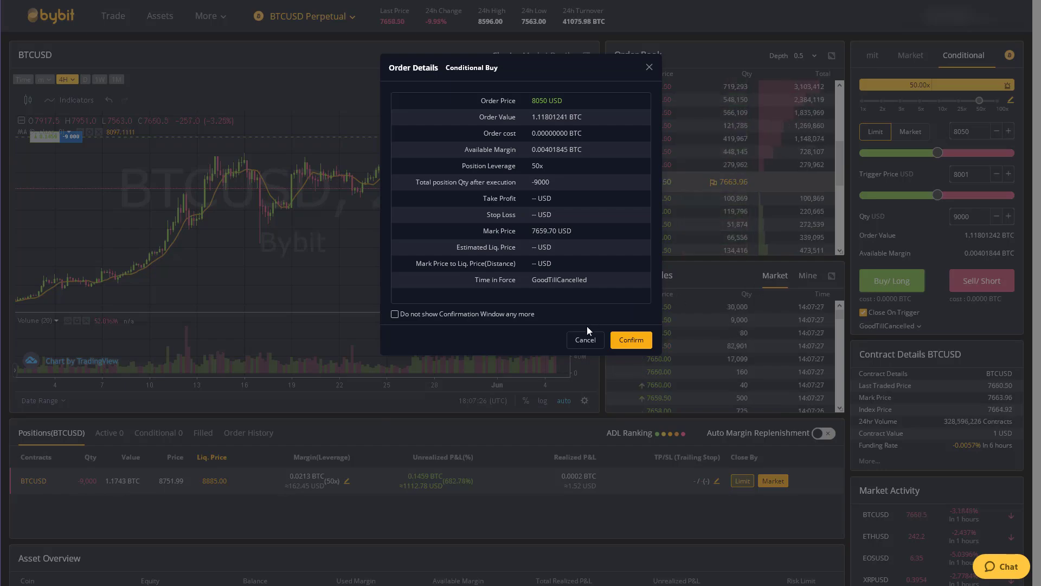
click(641, 342)
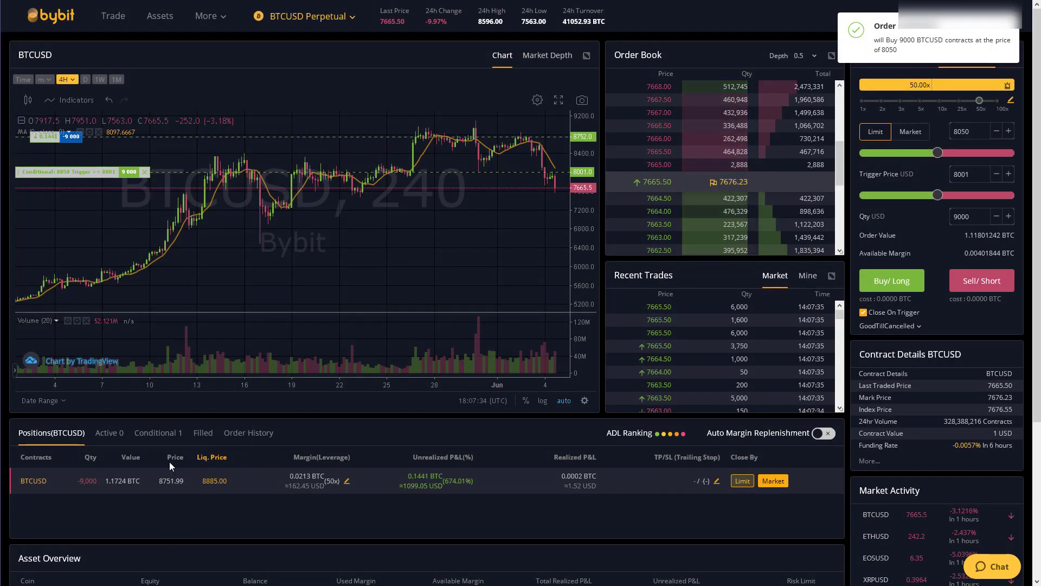
click(165, 435)
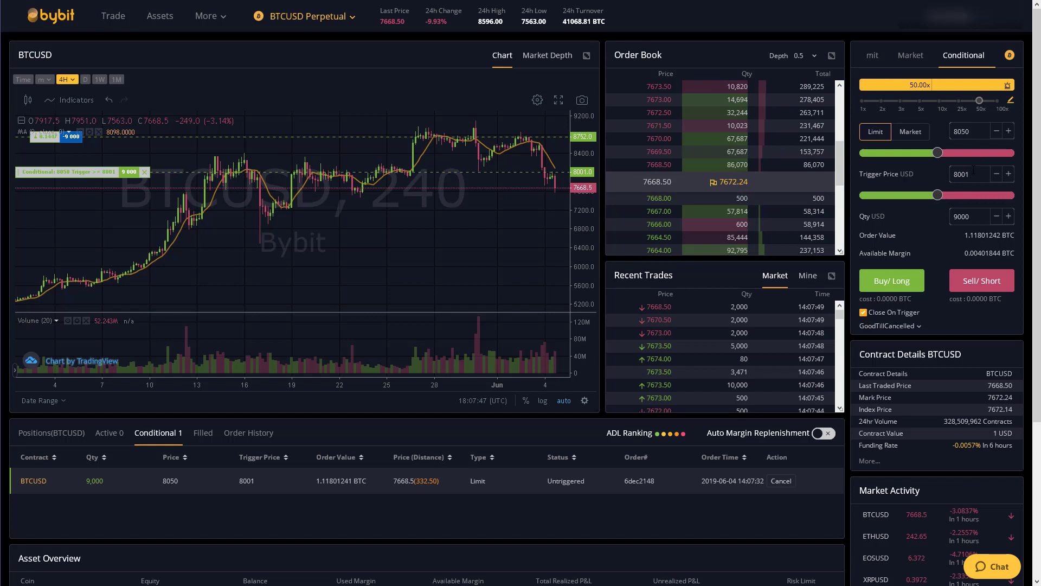
Place and confirm a 9,000-contract conditional market buy triggered at 7000.
double_click(971, 174)
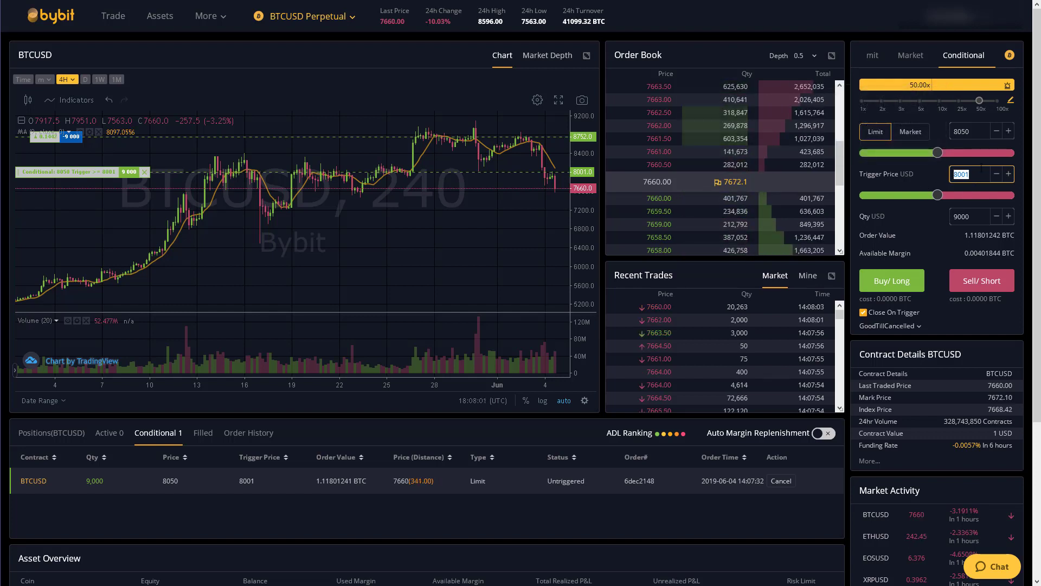
text(7000)
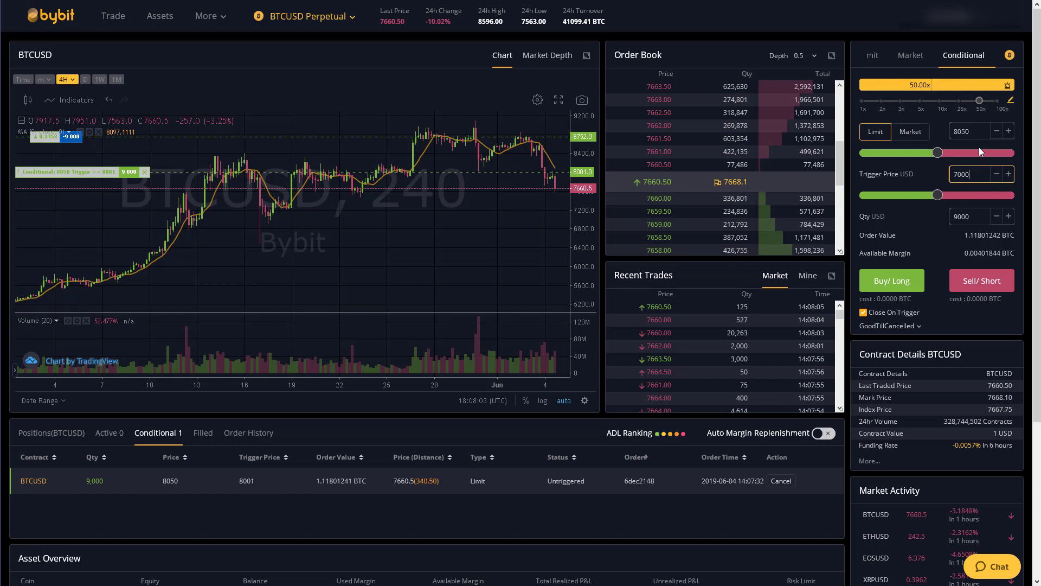
double_click(971, 132)
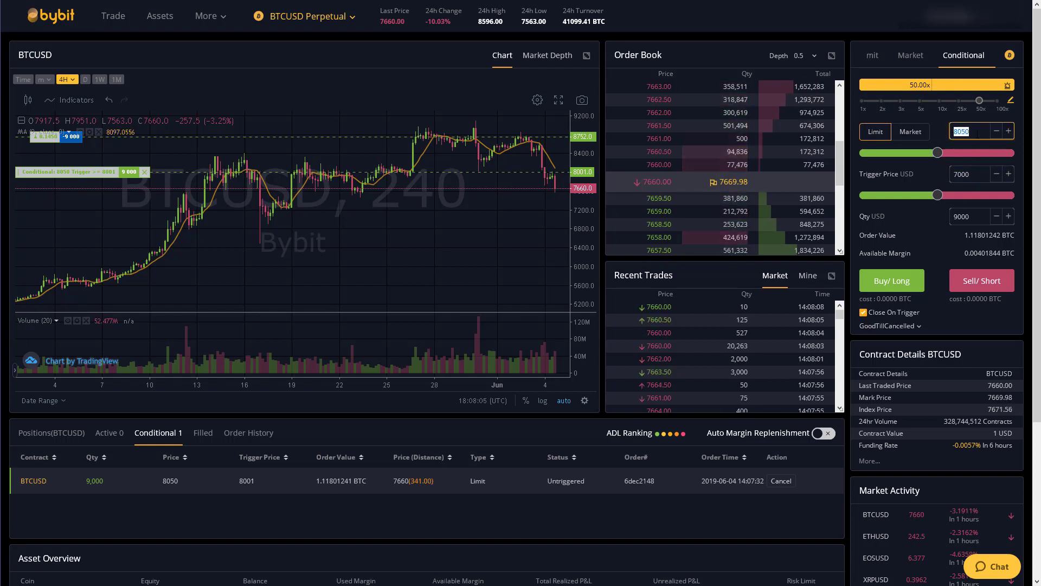
click(913, 134)
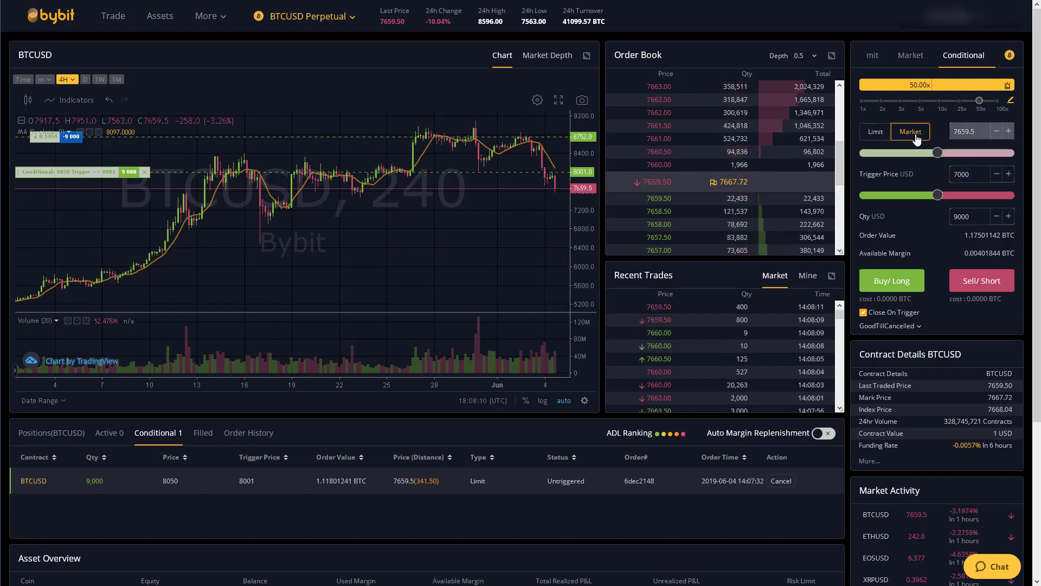
double_click(979, 179)
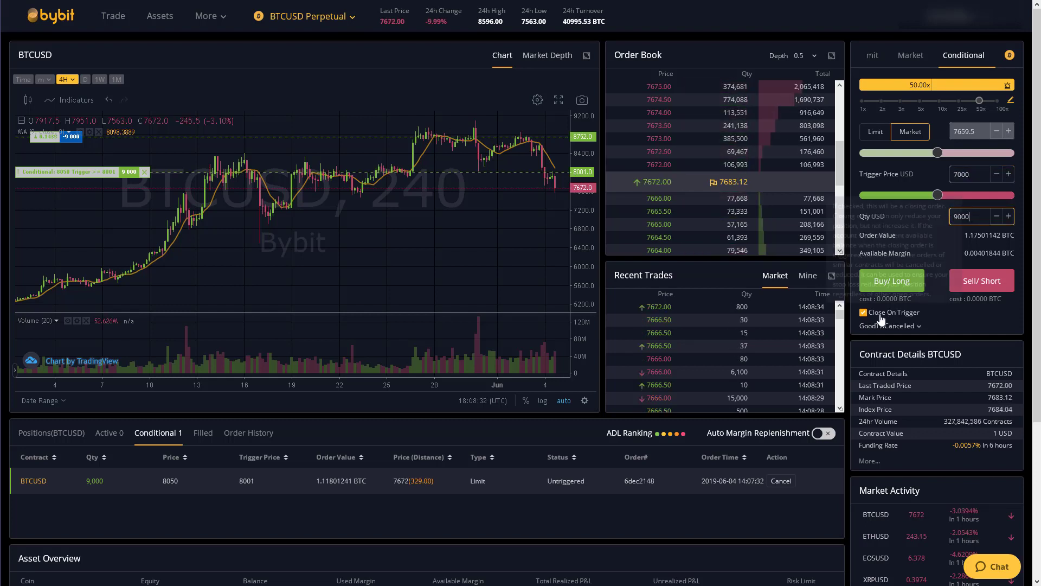
click(898, 279)
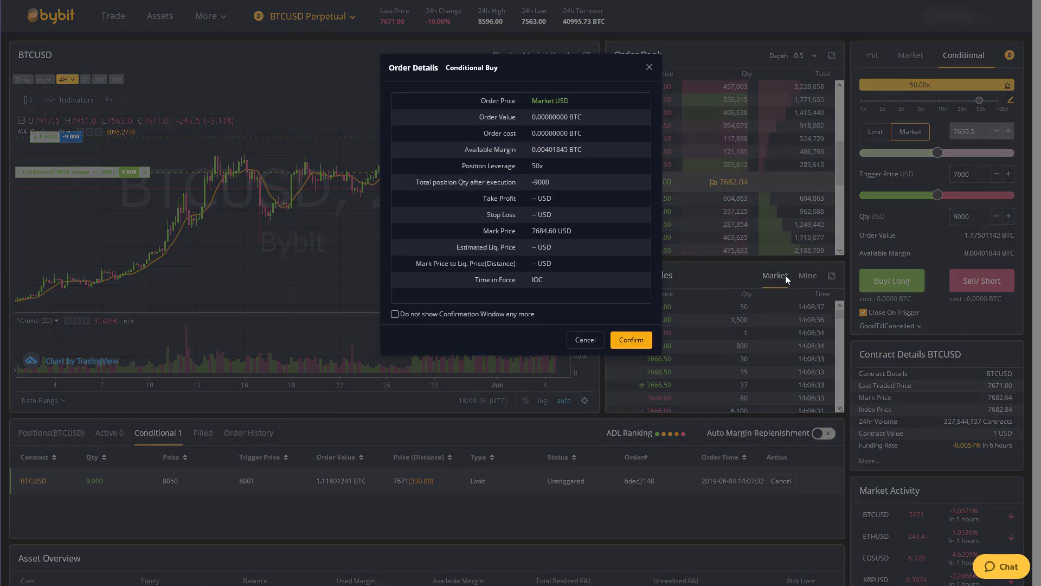
click(633, 340)
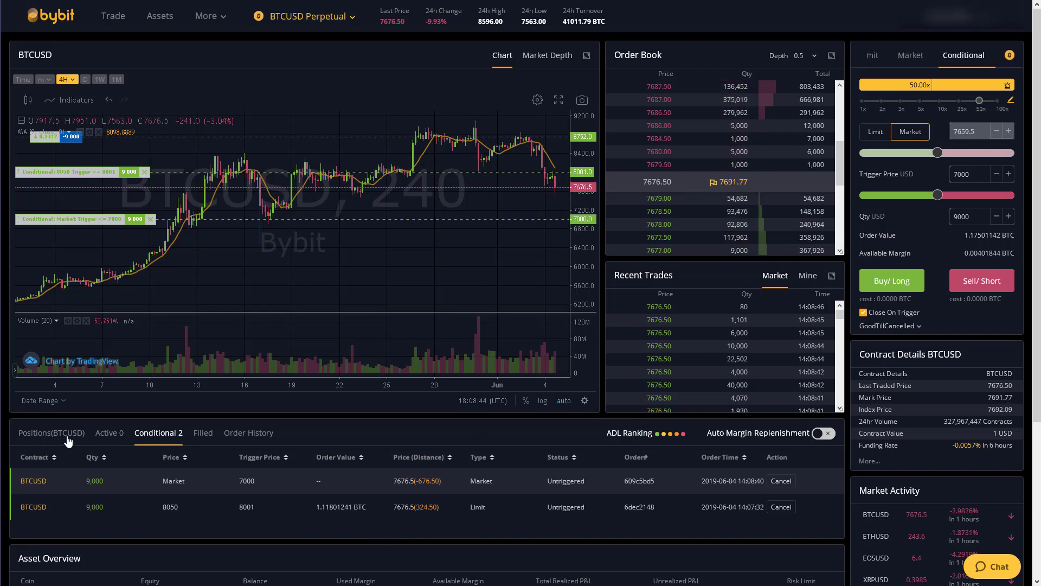
Check the open BTCUSD position, then return to the conditional orders list.
click(52, 432)
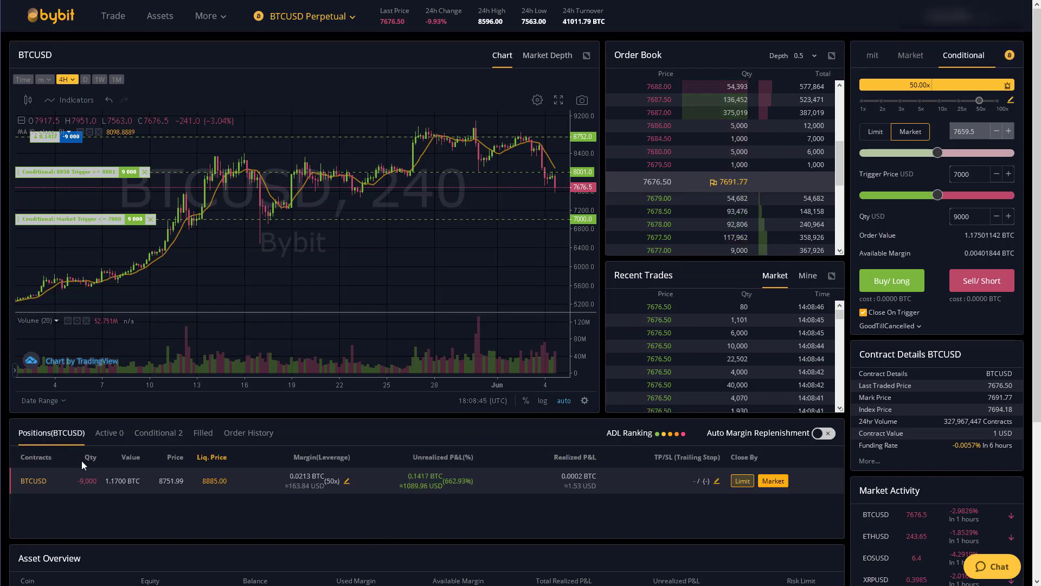
click(147, 434)
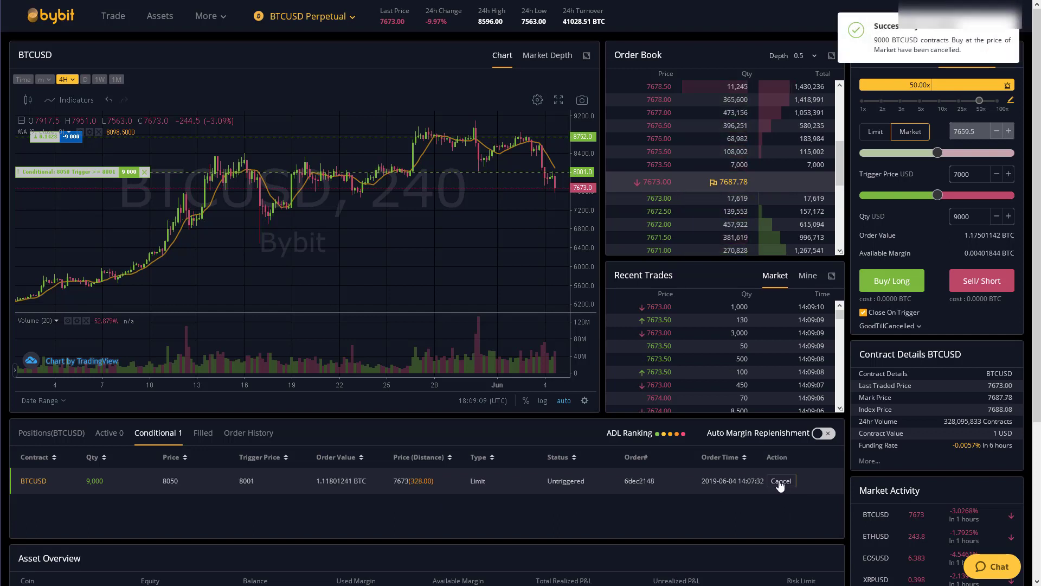
Turn off Close On Trigger, set trigger 8500 and quantity 100, and confirm the conditional market buy.
click(1012, 31)
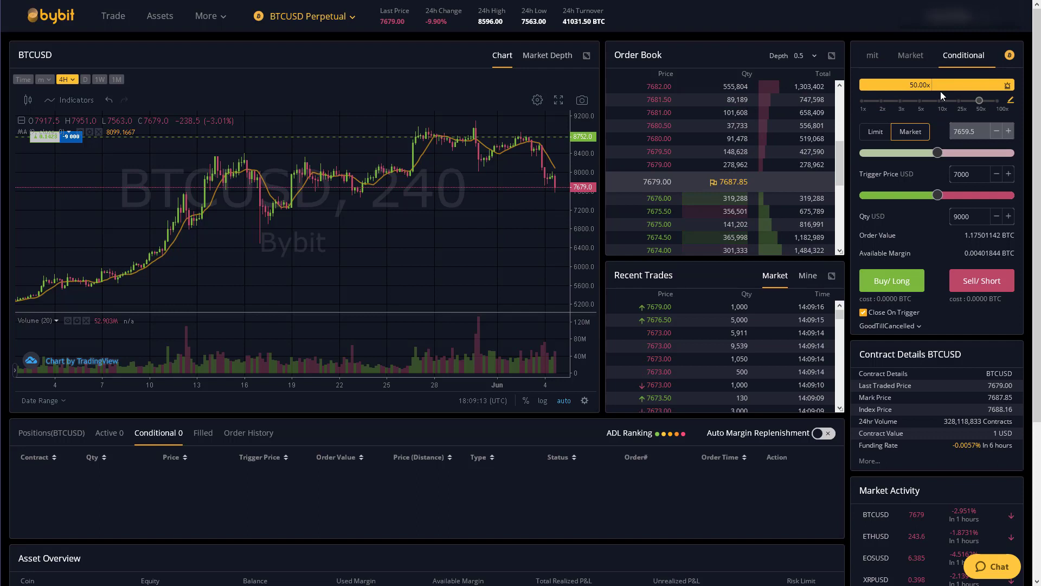
click(870, 316)
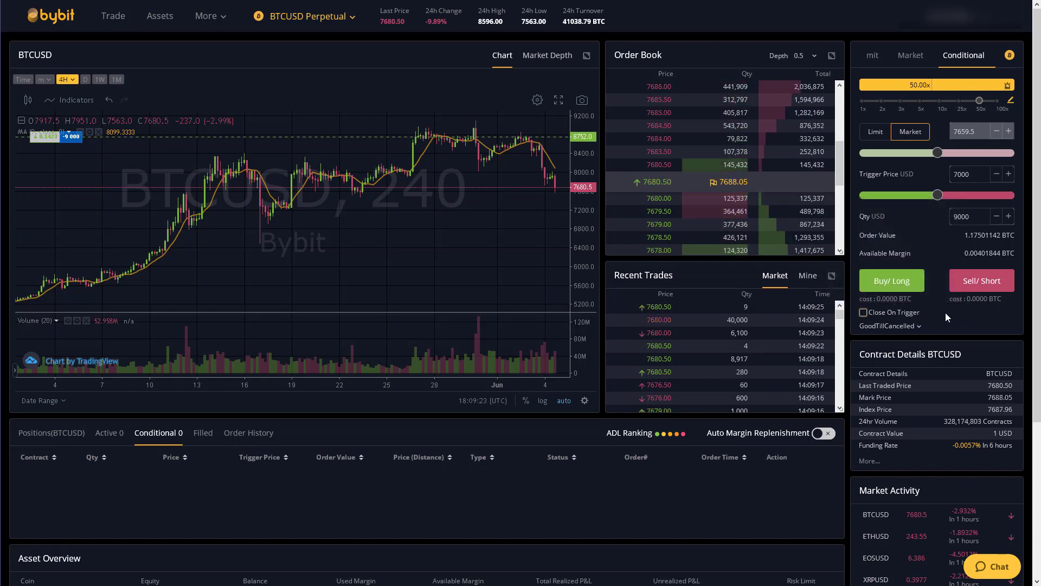
double_click(971, 216)
key(BackSpace)
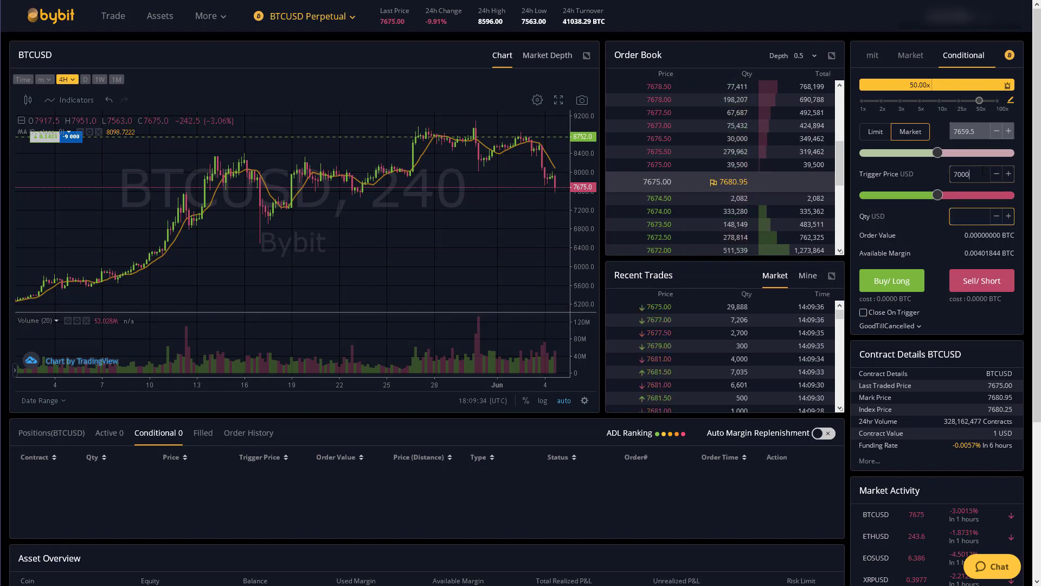
text(85)
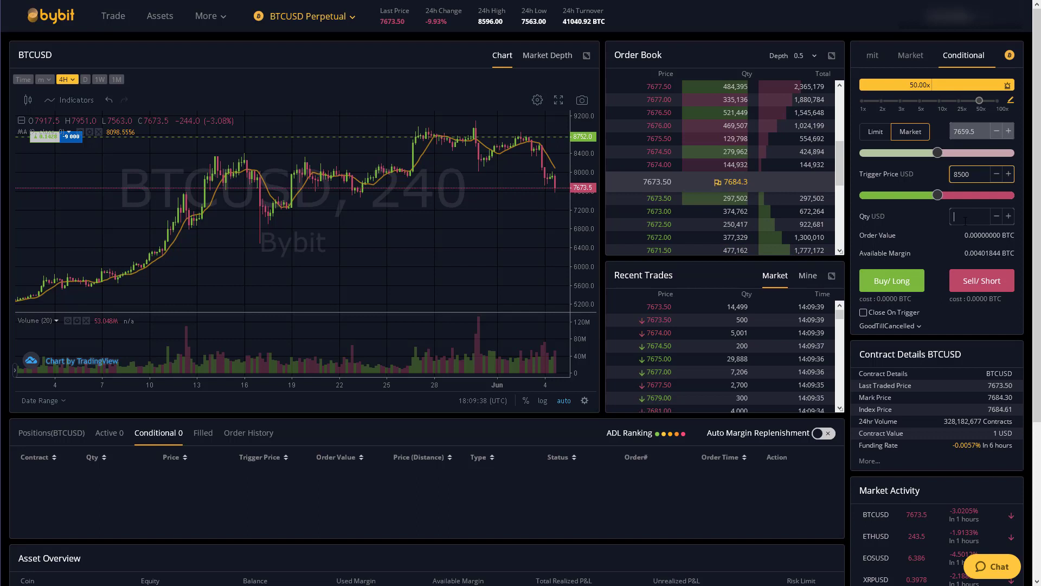
text(100)
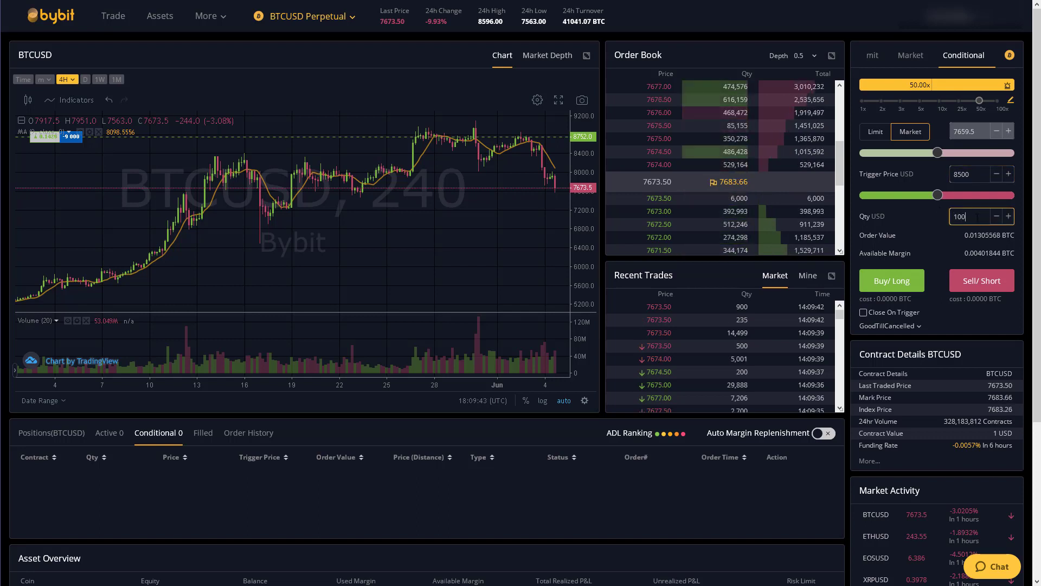
click(892, 282)
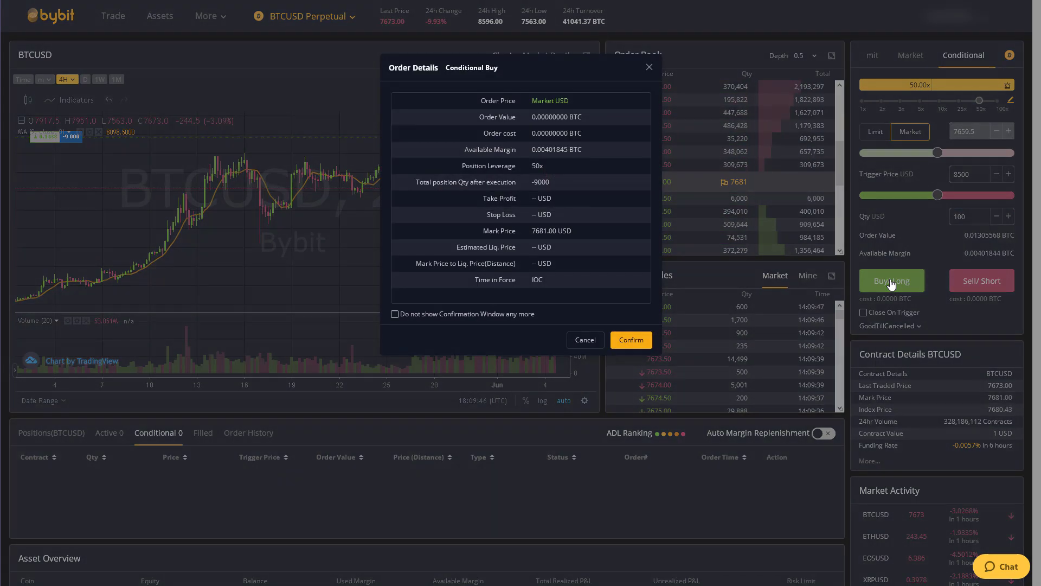
click(636, 341)
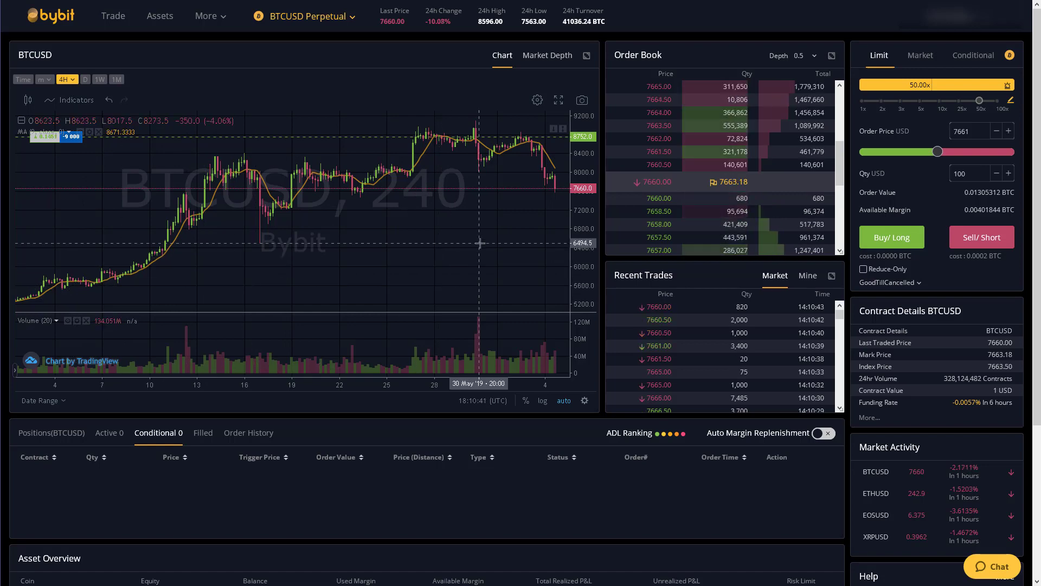
Switch the BTCUSD chart interval to 1H, then to daily candles.
scroll(479, 243, up, 3)
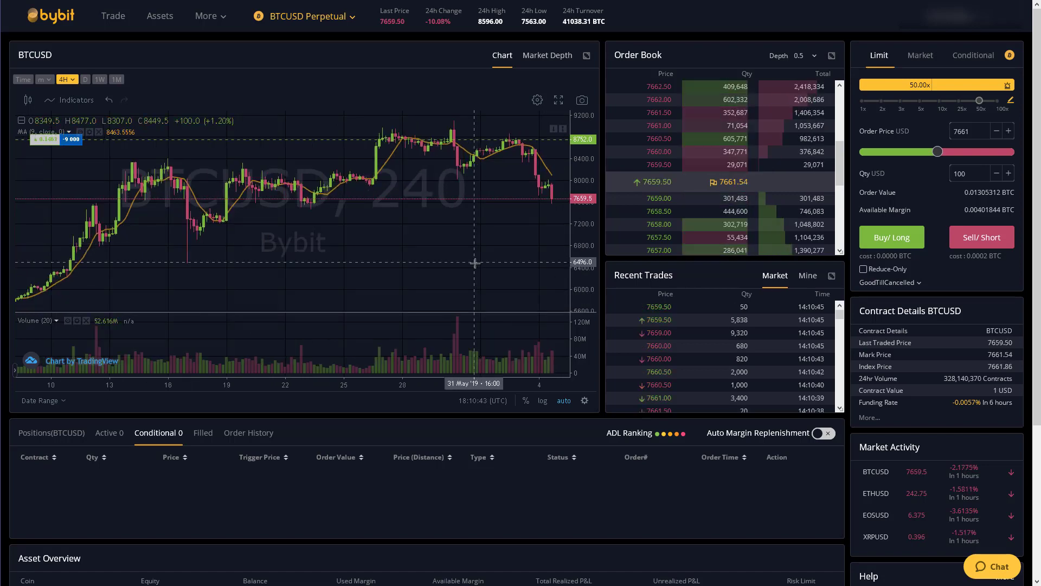
scroll(476, 262, down, 2)
click(68, 80)
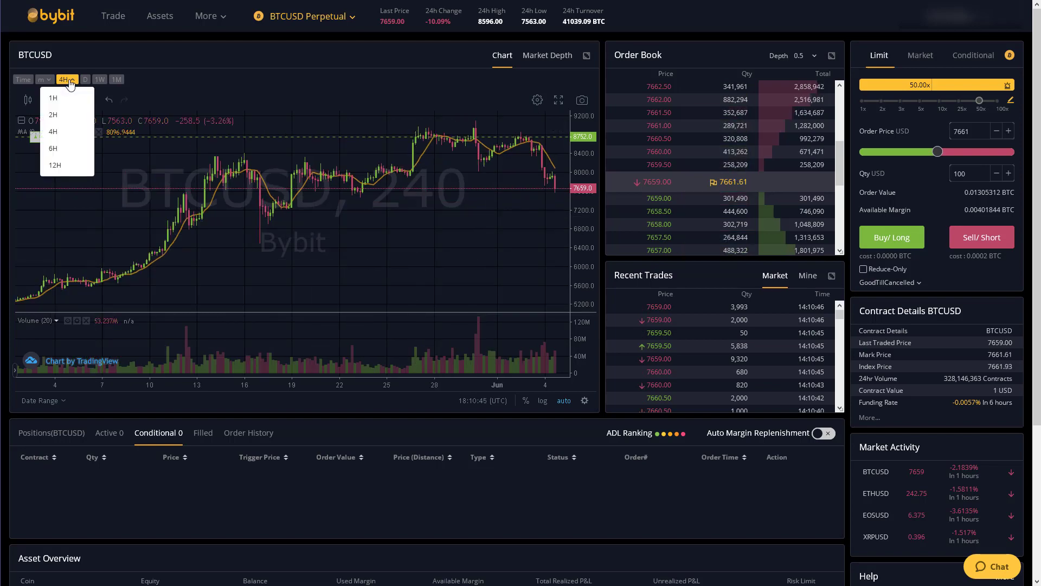
click(67, 103)
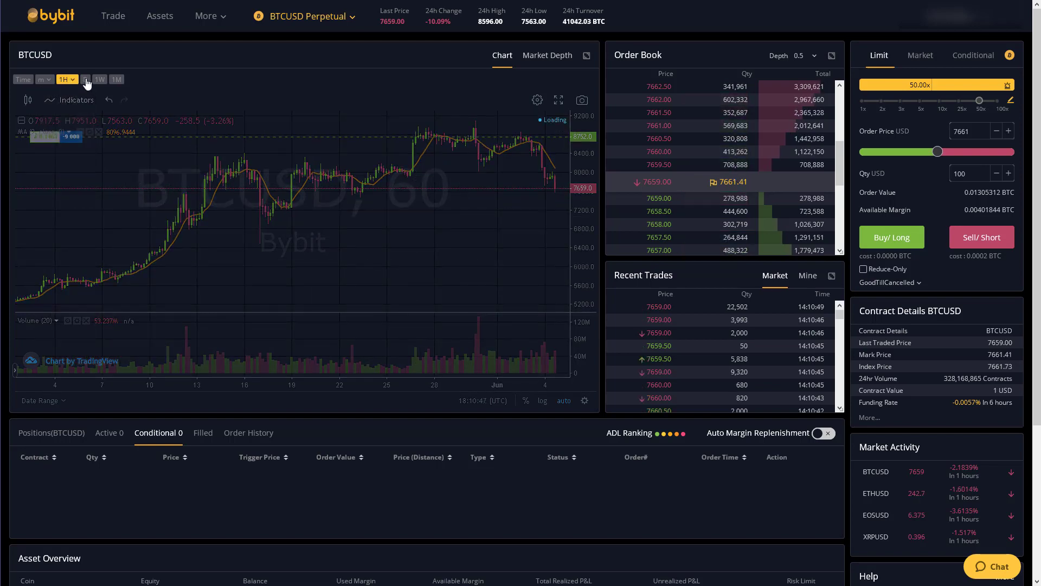
click(85, 80)
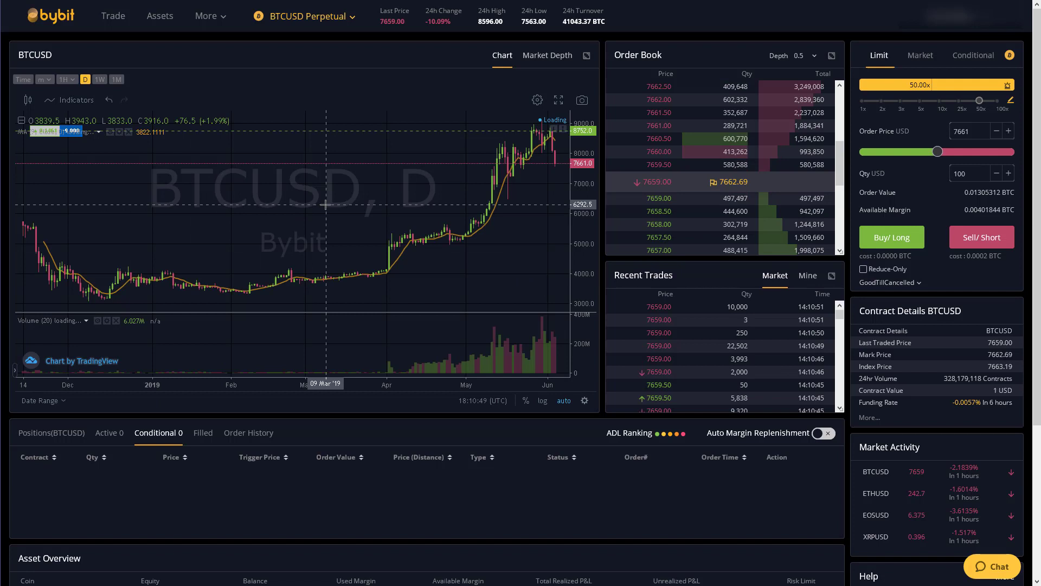
Draw a Fib Retracement from the February low to the early-June high, then delete it.
click(14, 373)
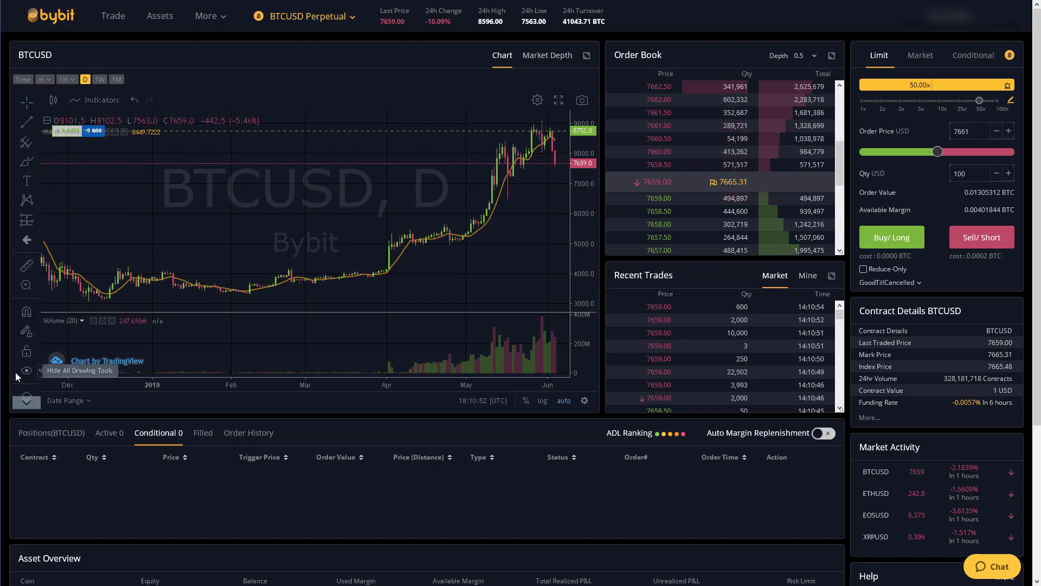
click(37, 144)
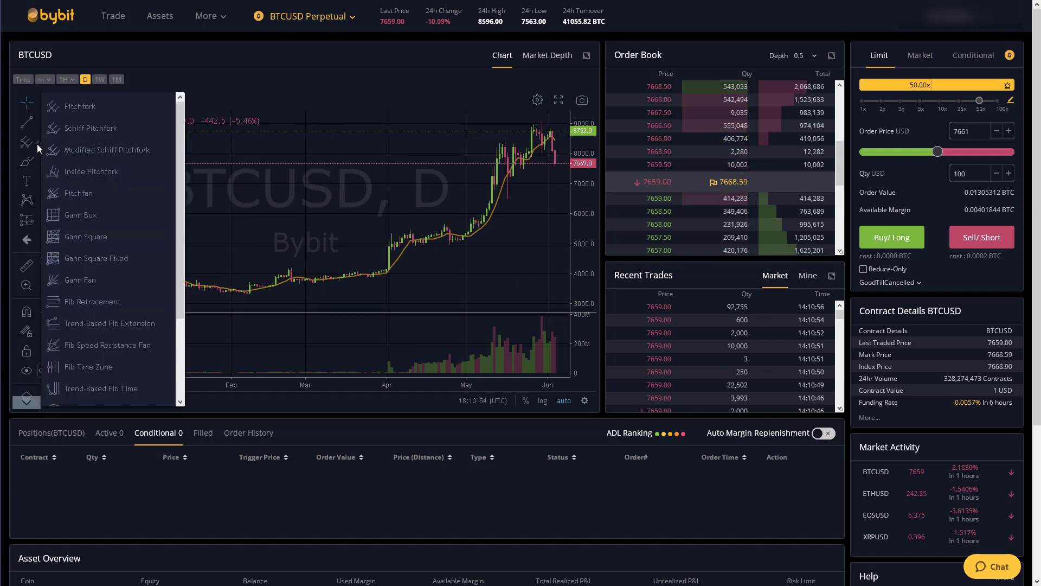
click(115, 301)
click(244, 294)
click(564, 119)
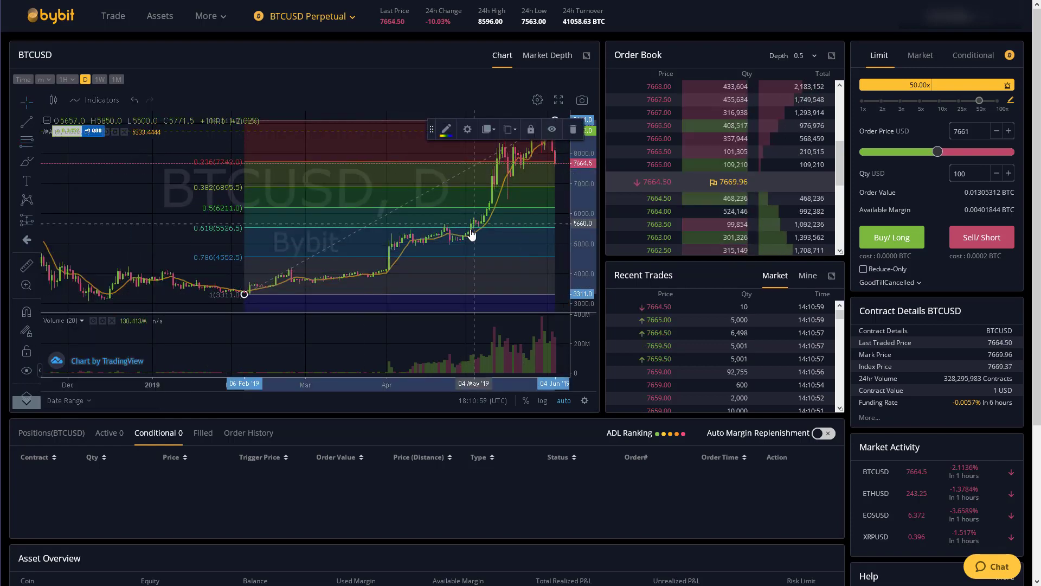
scroll(472, 235, up, 2)
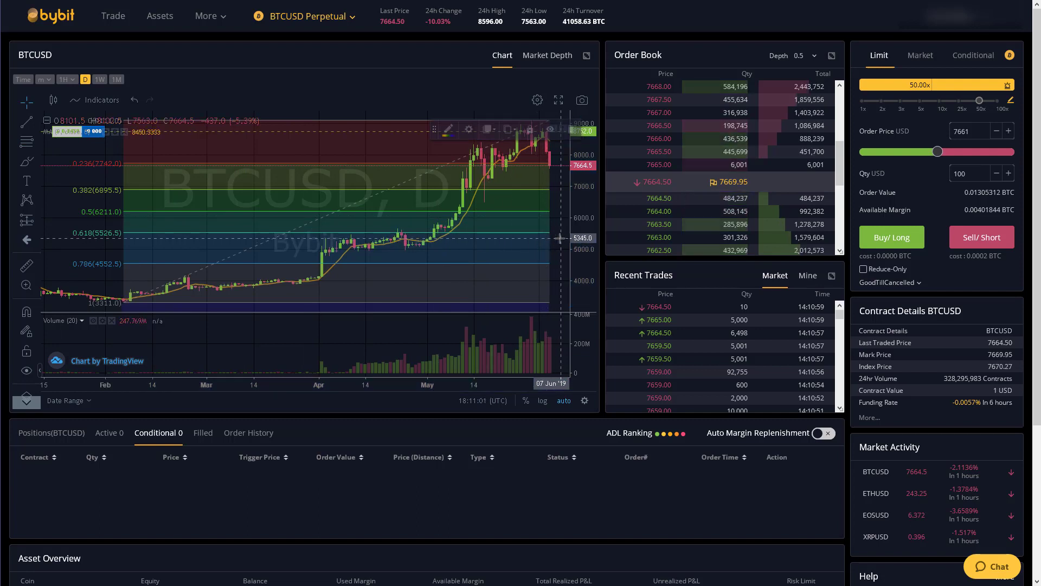
key(Delete)
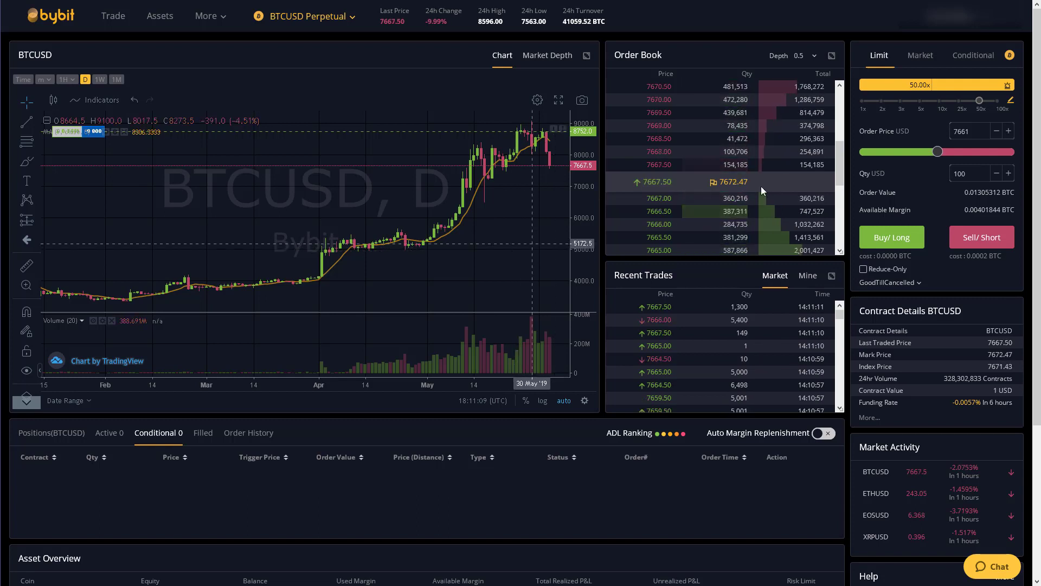
click(545, 57)
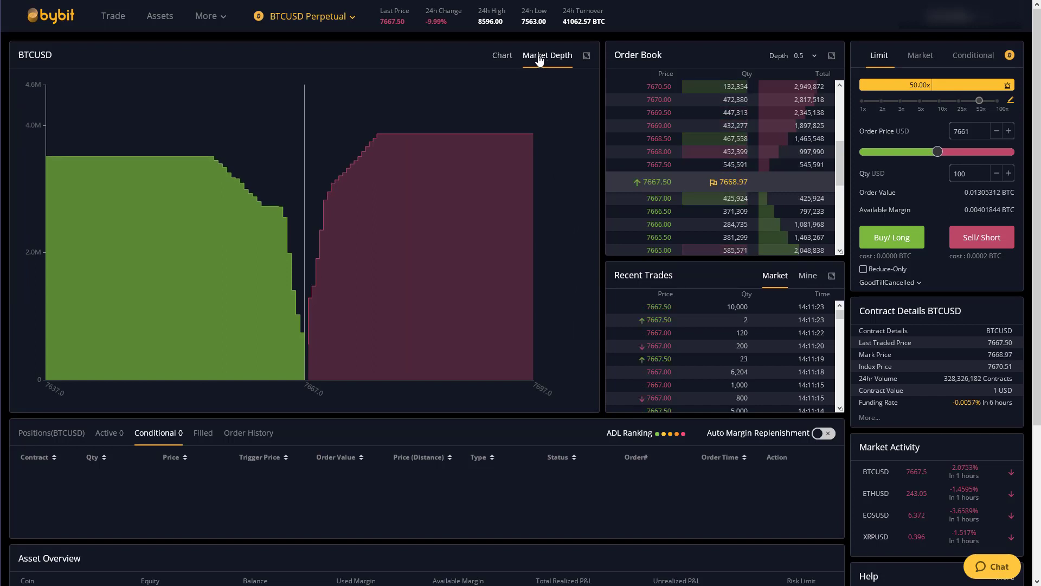
click(508, 59)
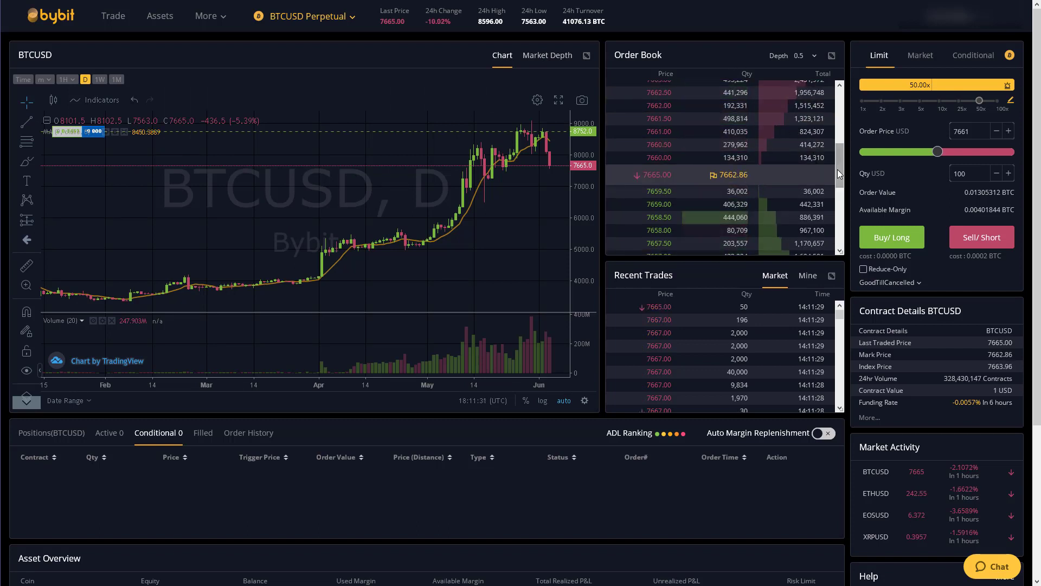
mouse_move(838, 172)
mouse_down()
mouse_move(848, 128)
mouse_move(838, 191)
mouse_move(836, 166)
mouse_up()
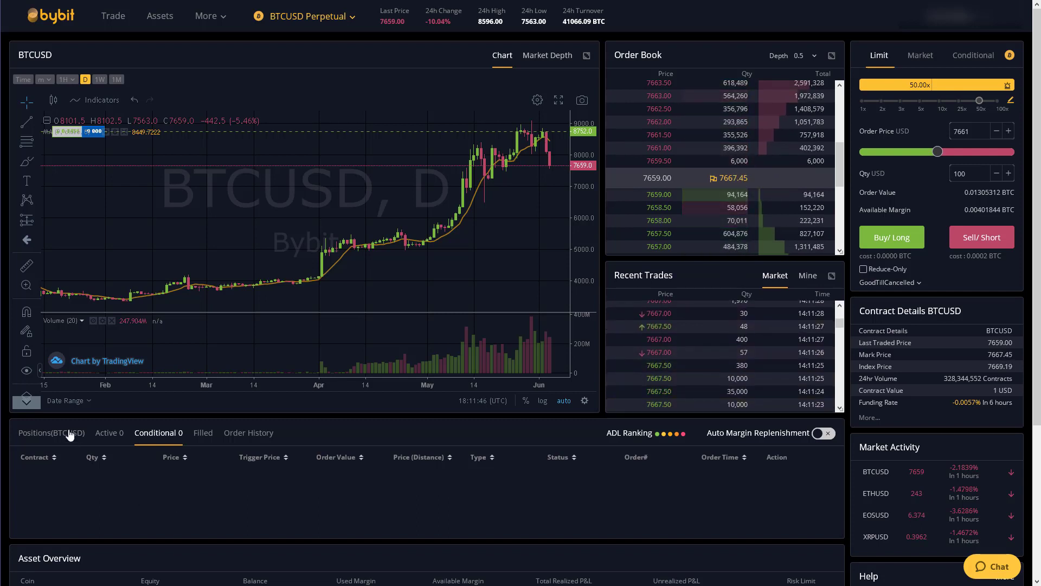
Review the -9,000 BTCUSD position entered at 8751.99, plus the active and conditional order lists.
click(51, 433)
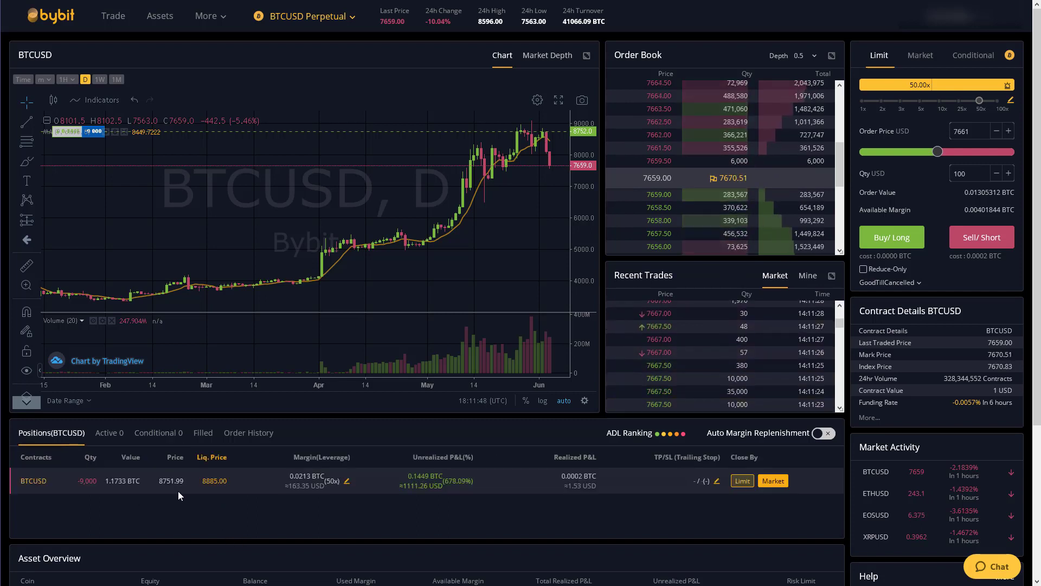
click(107, 438)
click(157, 432)
click(51, 433)
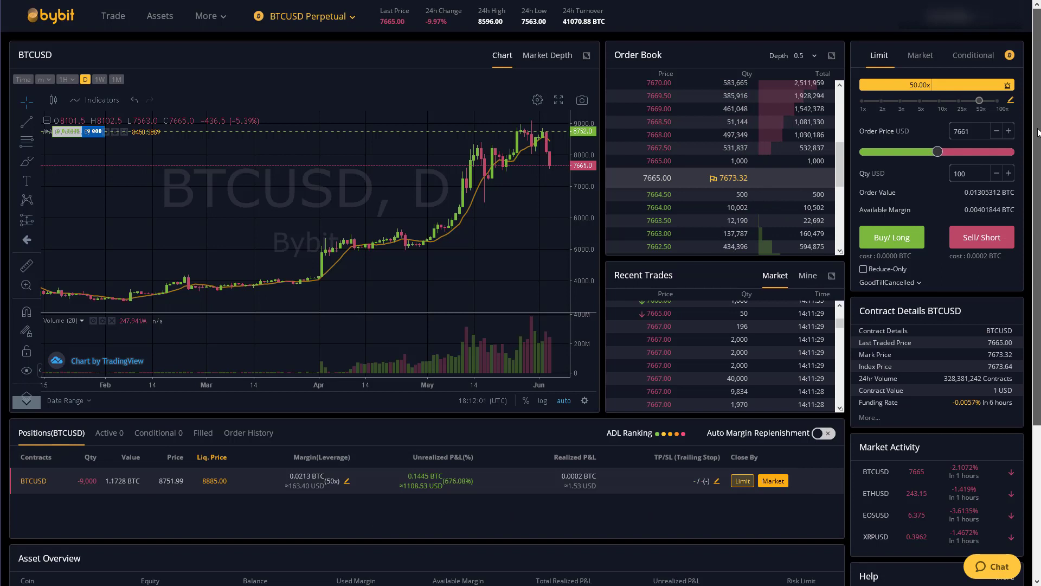
drag(1038, 132, 1032, 226)
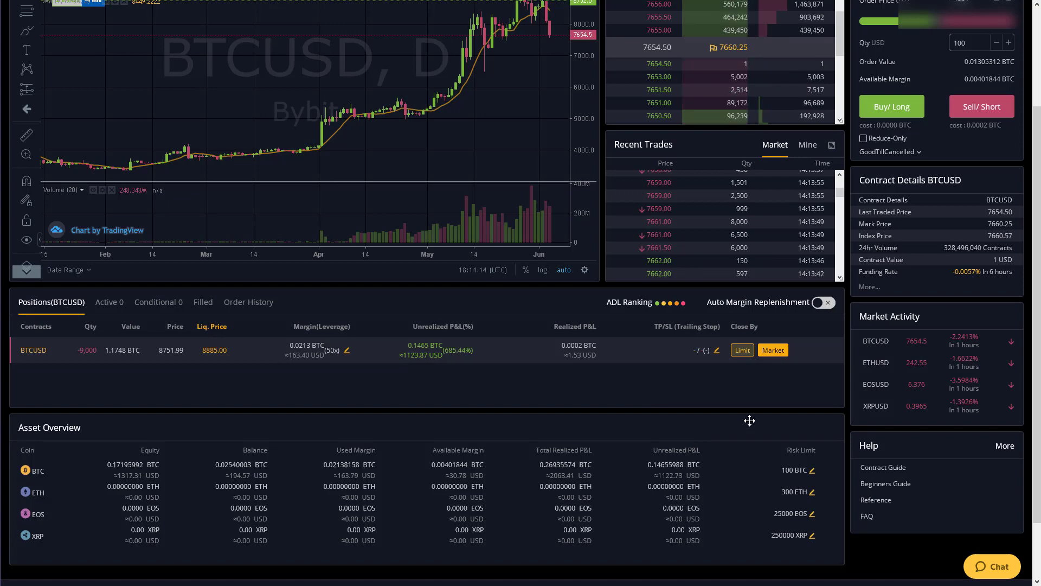
scroll(712, 401, up, 3)
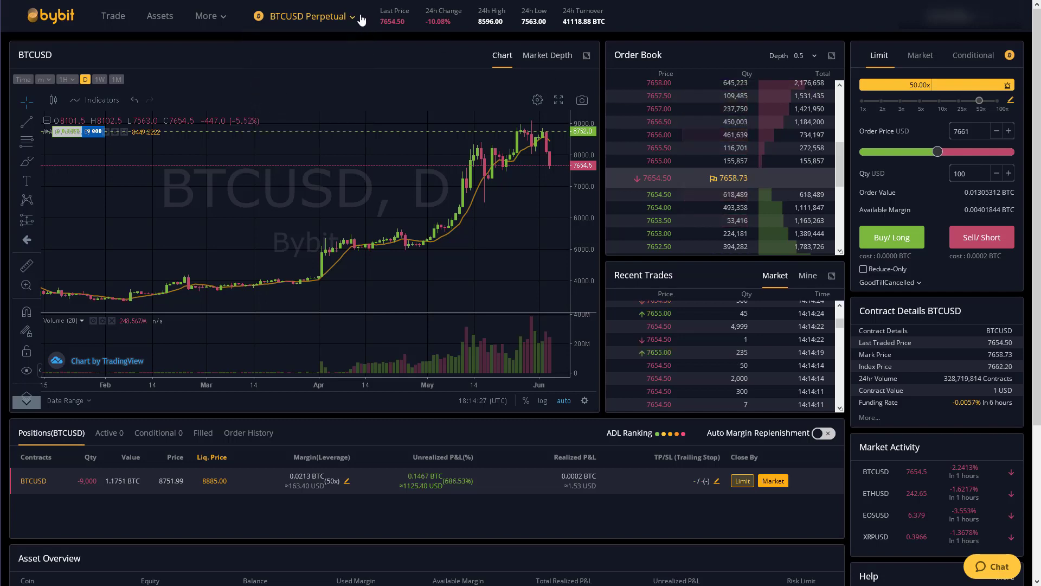
mouse_move(357, 22)
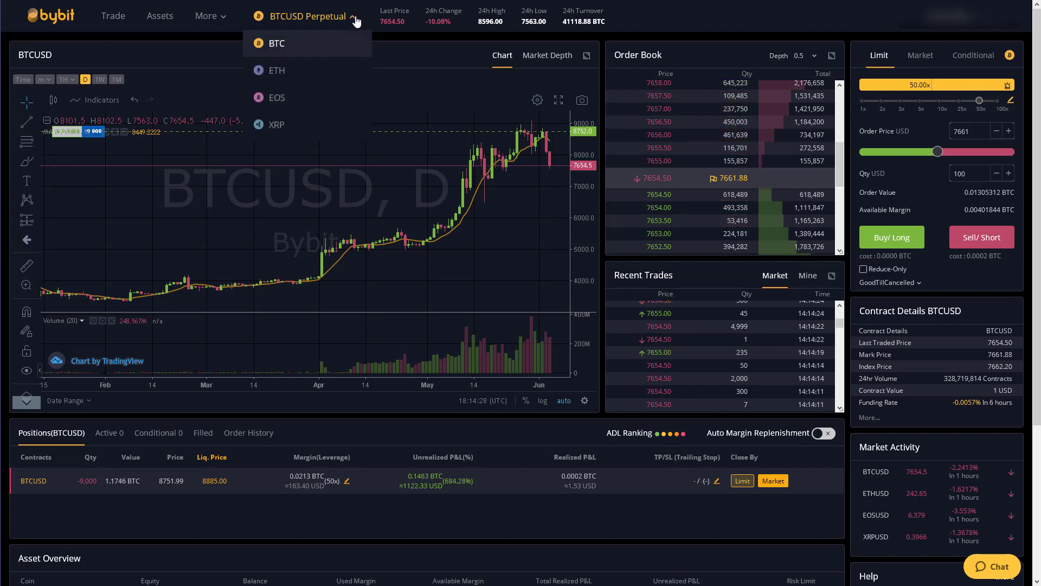
click(333, 77)
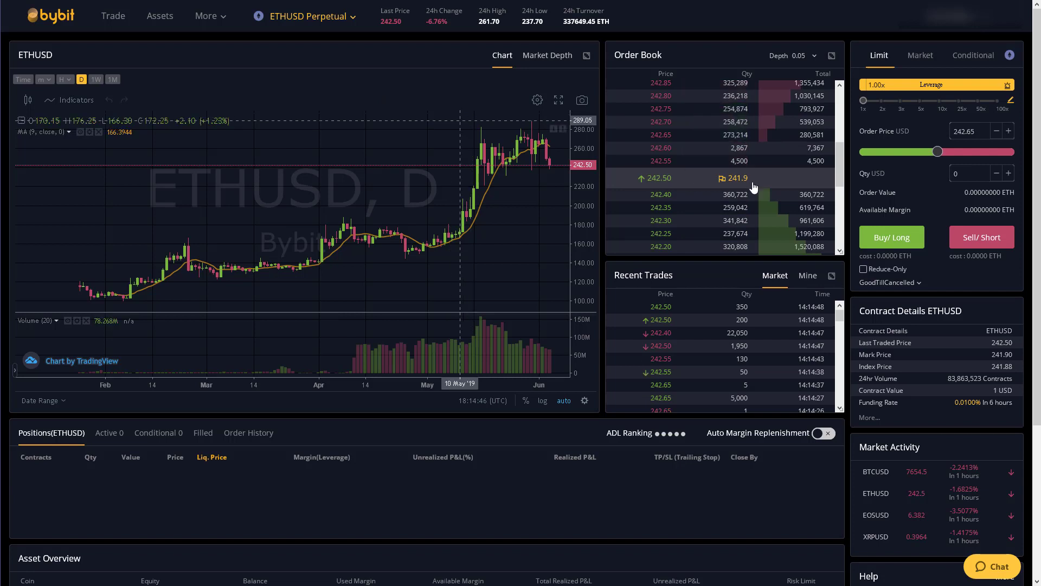
click(971, 174)
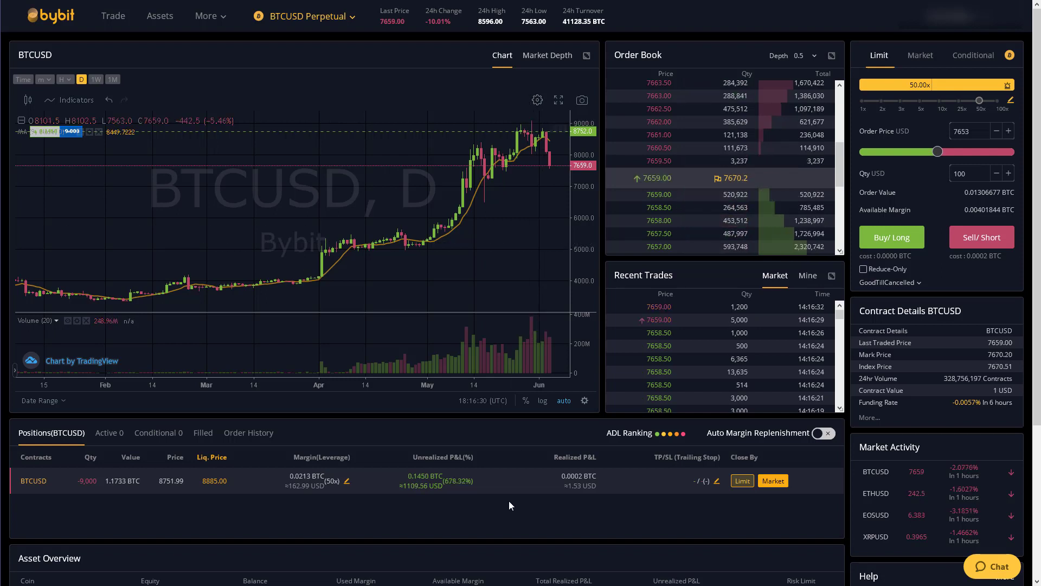
scroll(502, 502, down, 1)
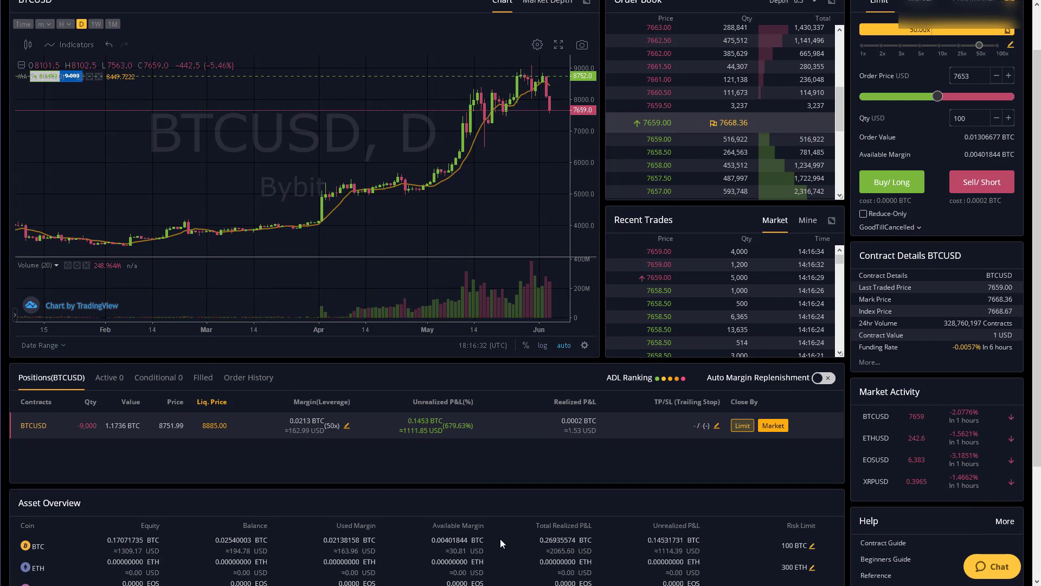
scroll(496, 473, up, 1)
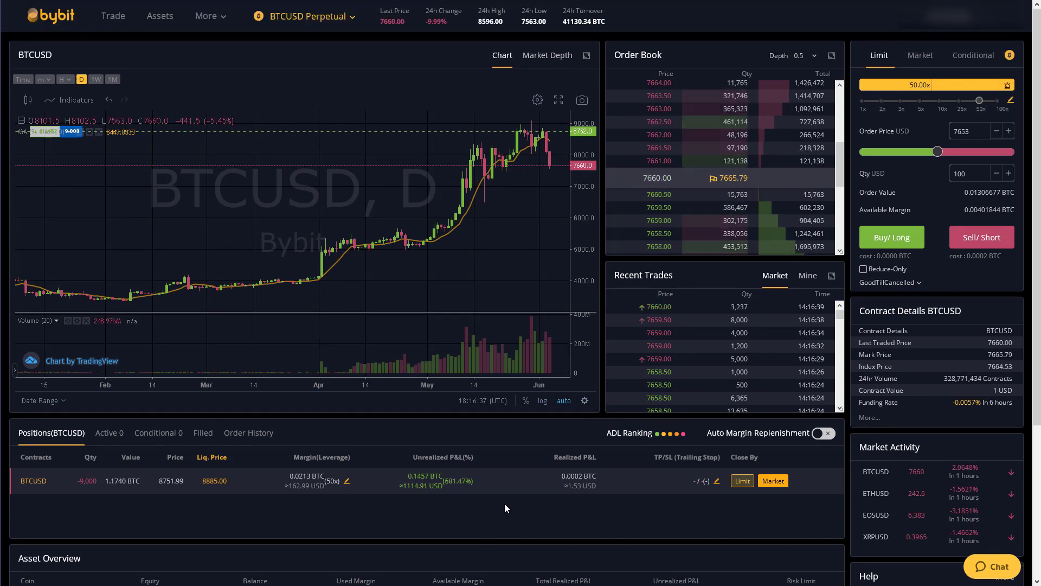
click(965, 57)
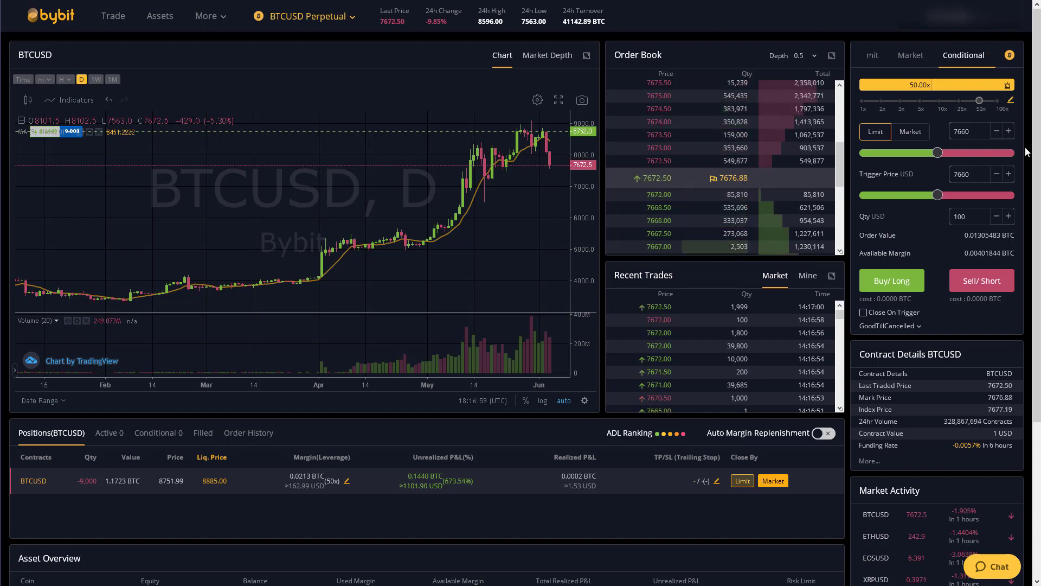
click(873, 55)
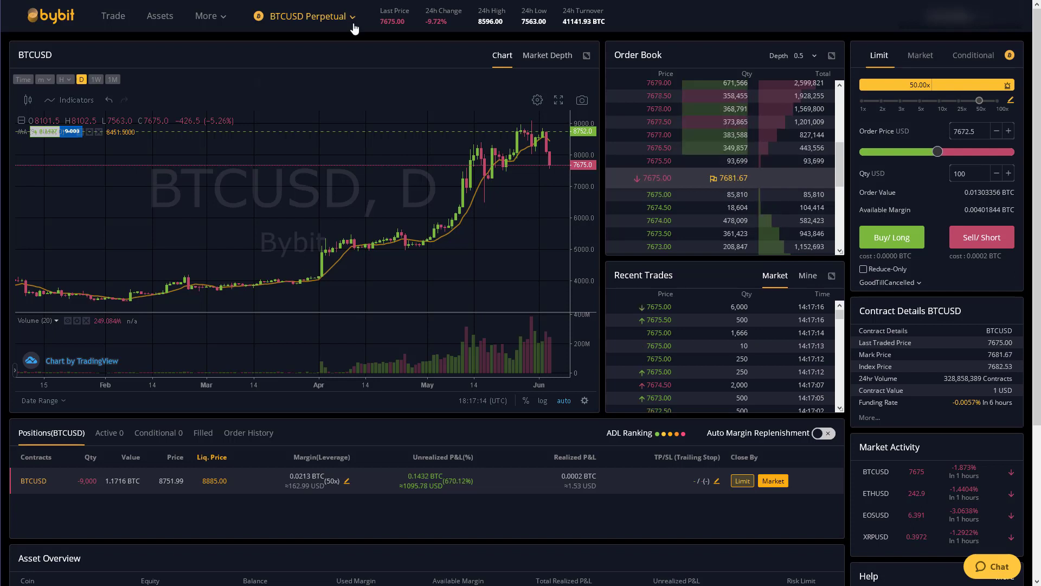
click(308, 17)
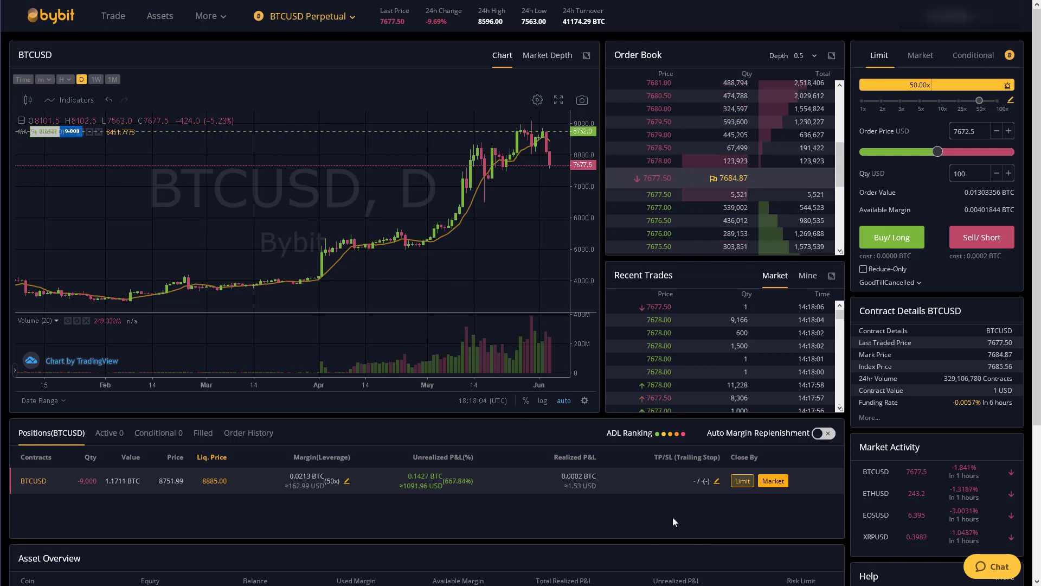
mouse_move(300, 16)
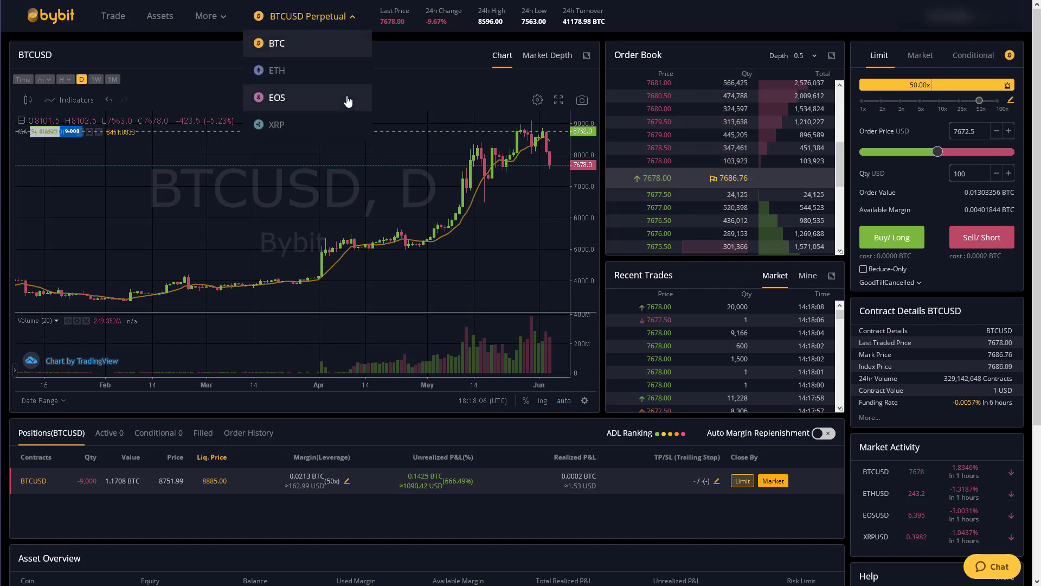